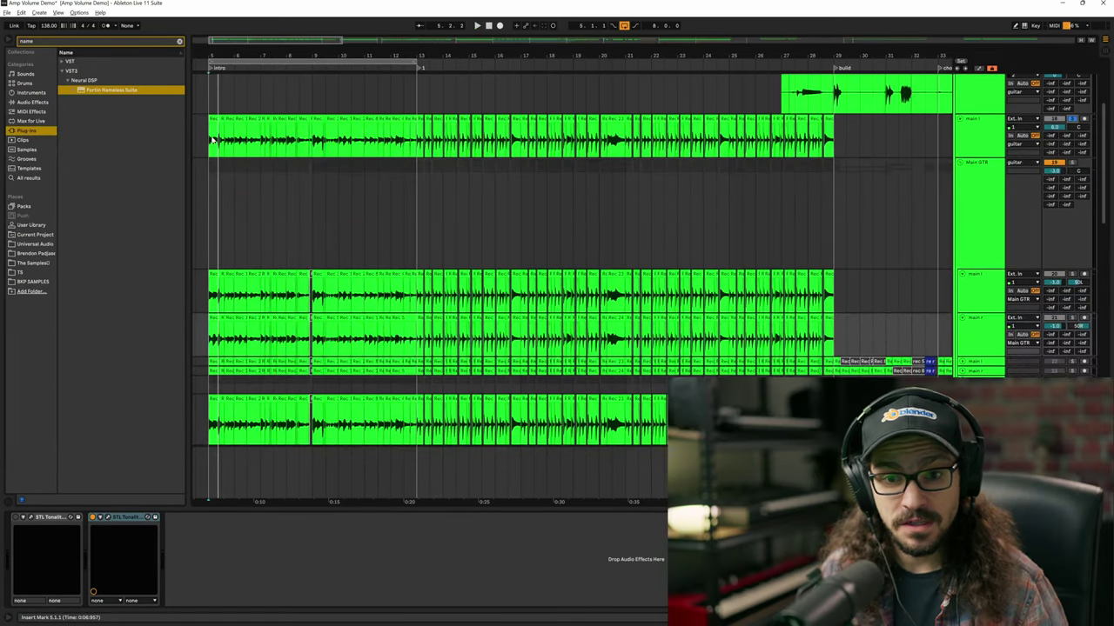
Open STL Tonality on main l, showing its 50/50 Brit 60 and Cali OS 2001 cabinet blend.
click(777, 296)
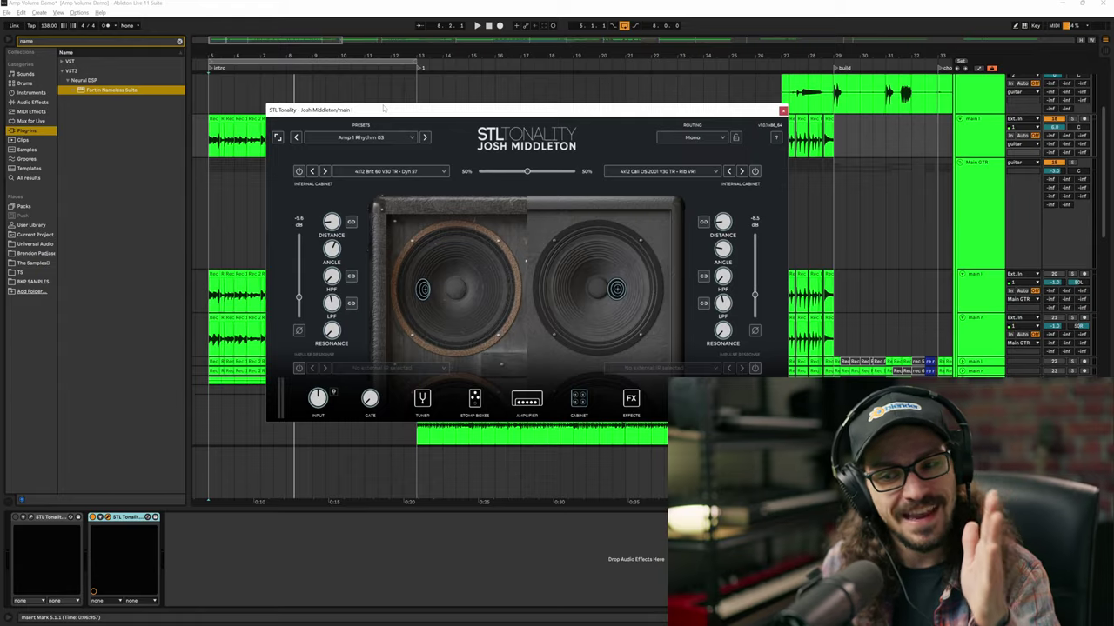
Close the STL Tonality plugin window to get back to the guitar tracks.
click(96, 519)
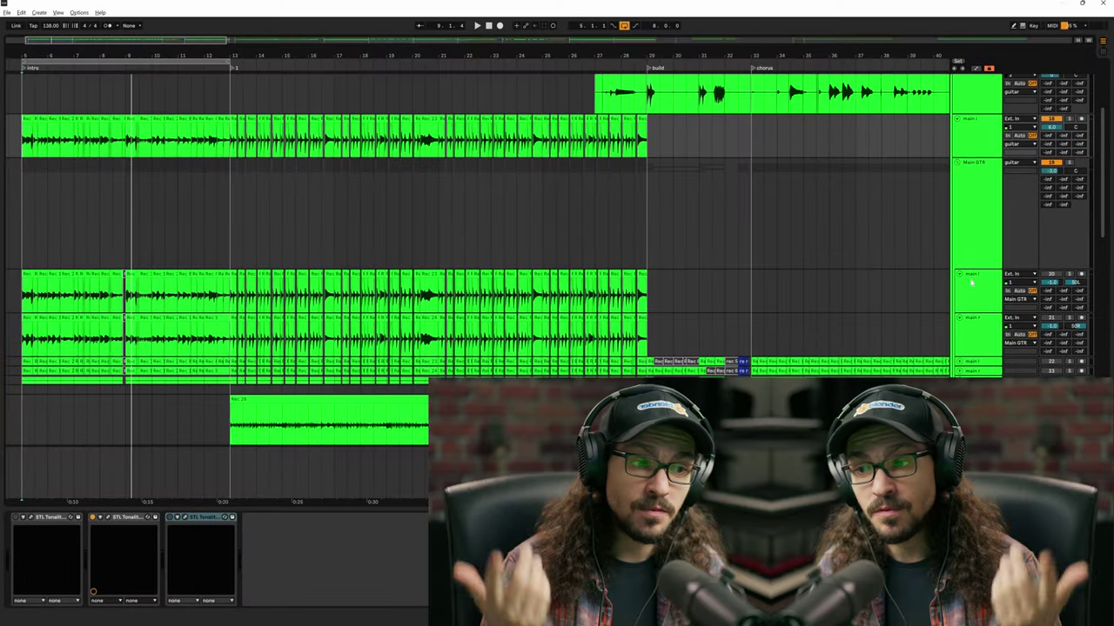
A/B the no cab track by toggling it on and off several times, ending enabled.
click(973, 257)
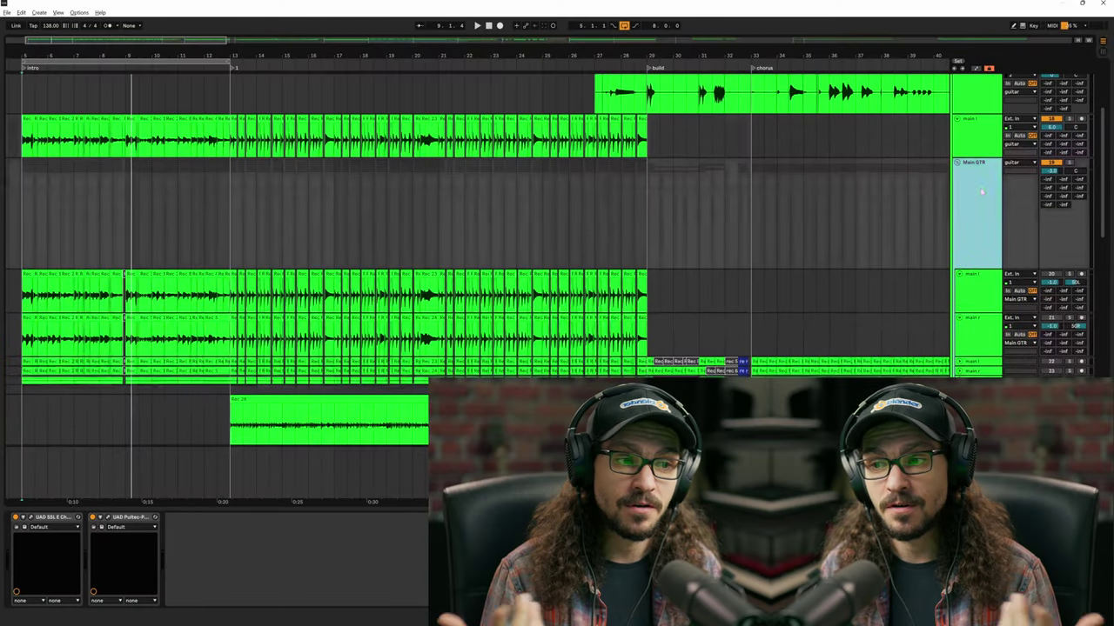
click(940, 295)
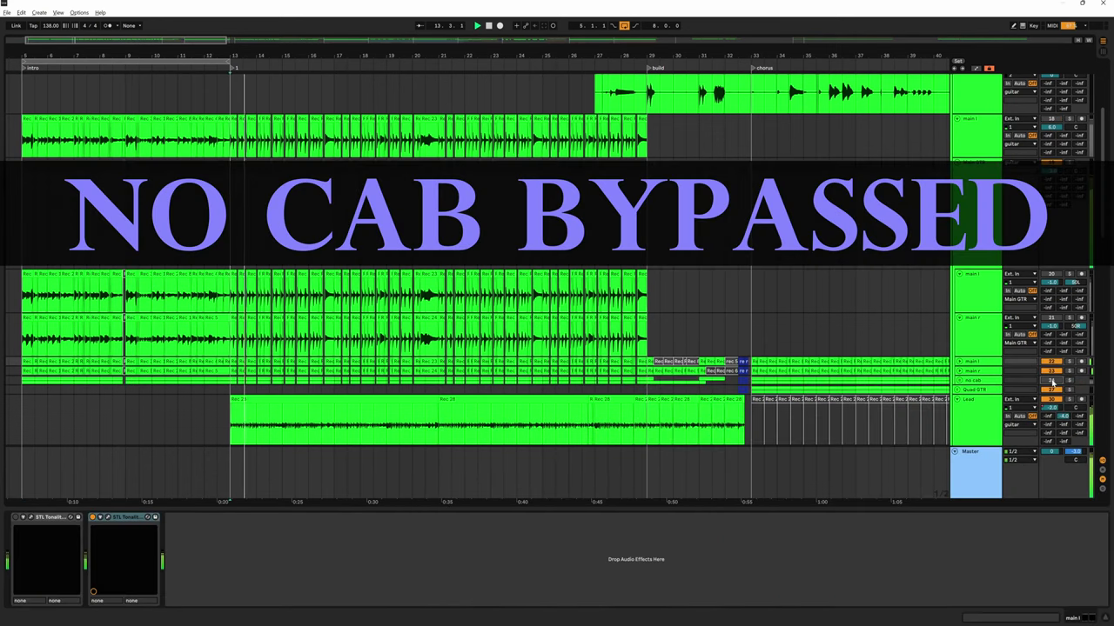
click(1051, 380)
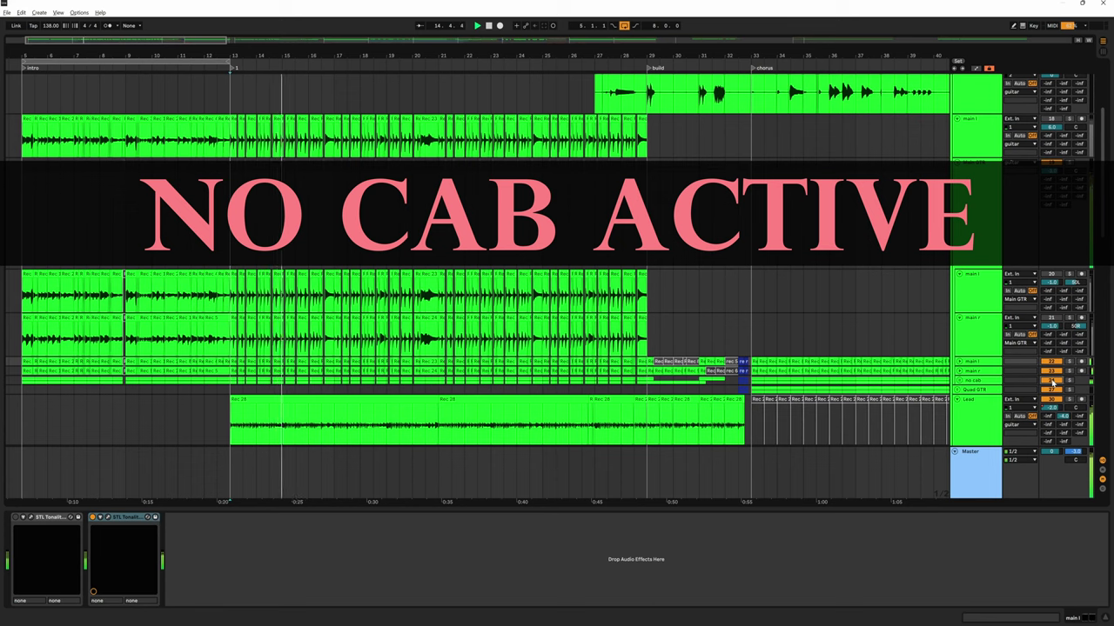
click(1052, 380)
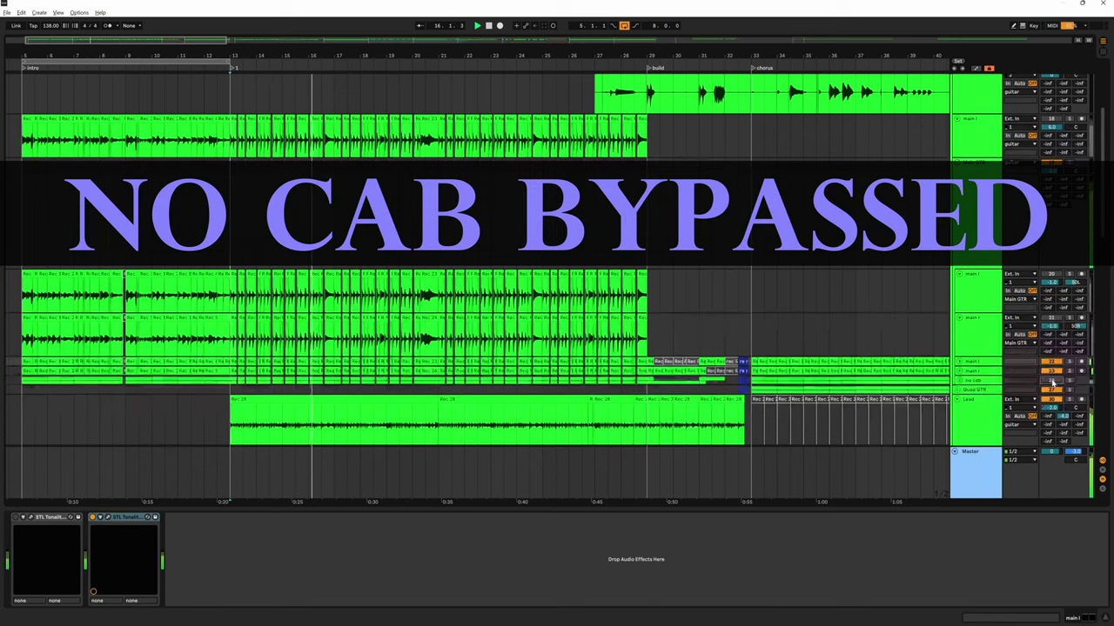
click(1051, 380)
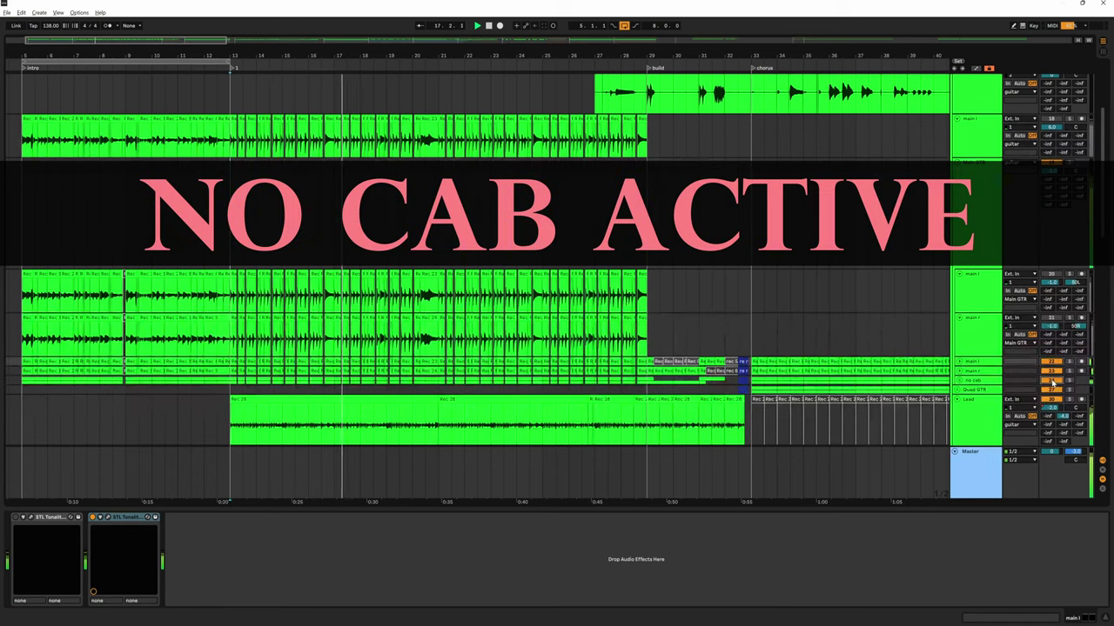
click(1052, 380)
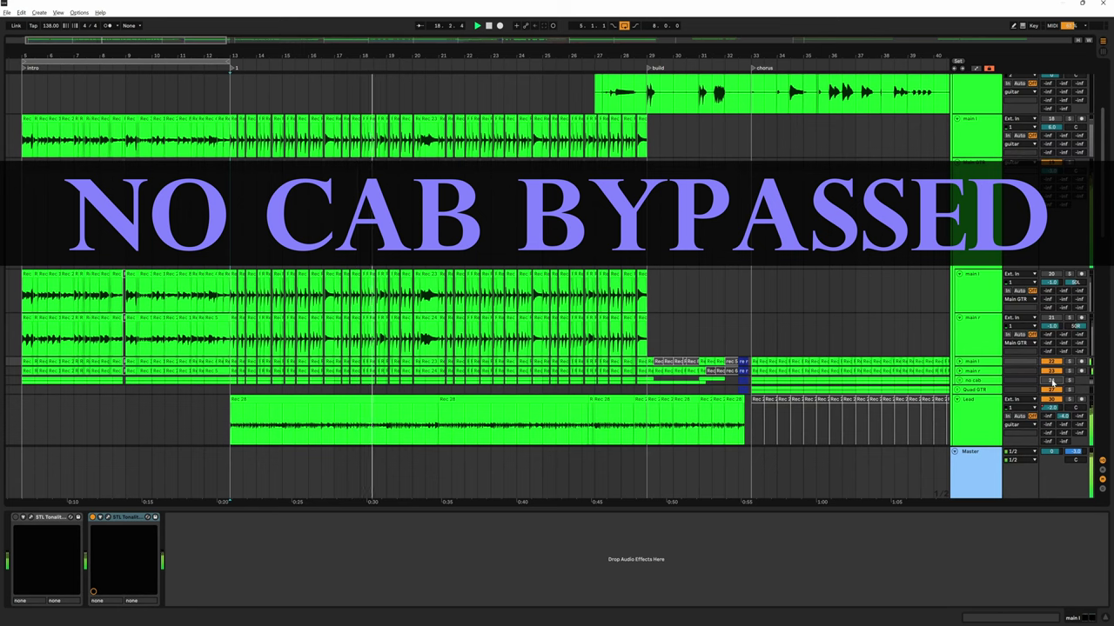
click(1051, 381)
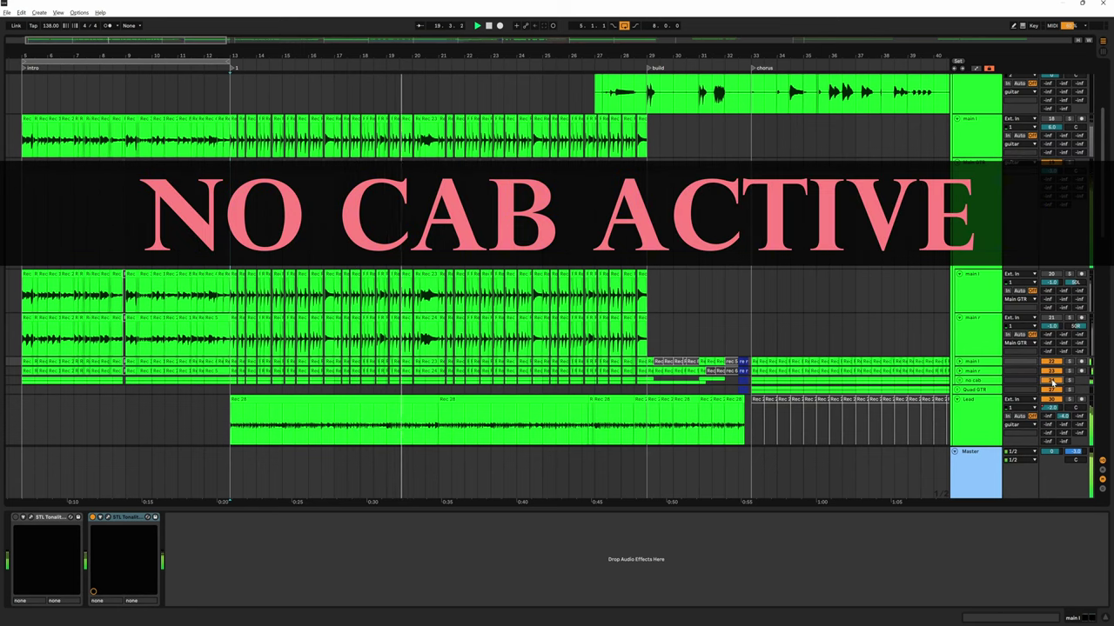
click(1052, 380)
click(1052, 380)
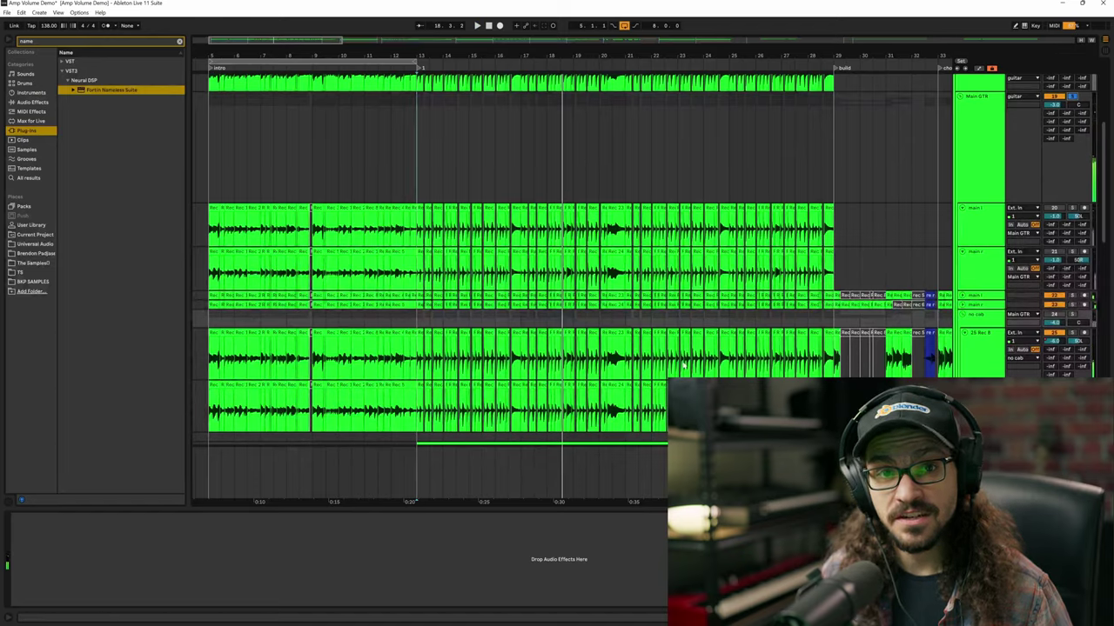
Start playback and select the guitar track holding the two UAD plugins.
key(space)
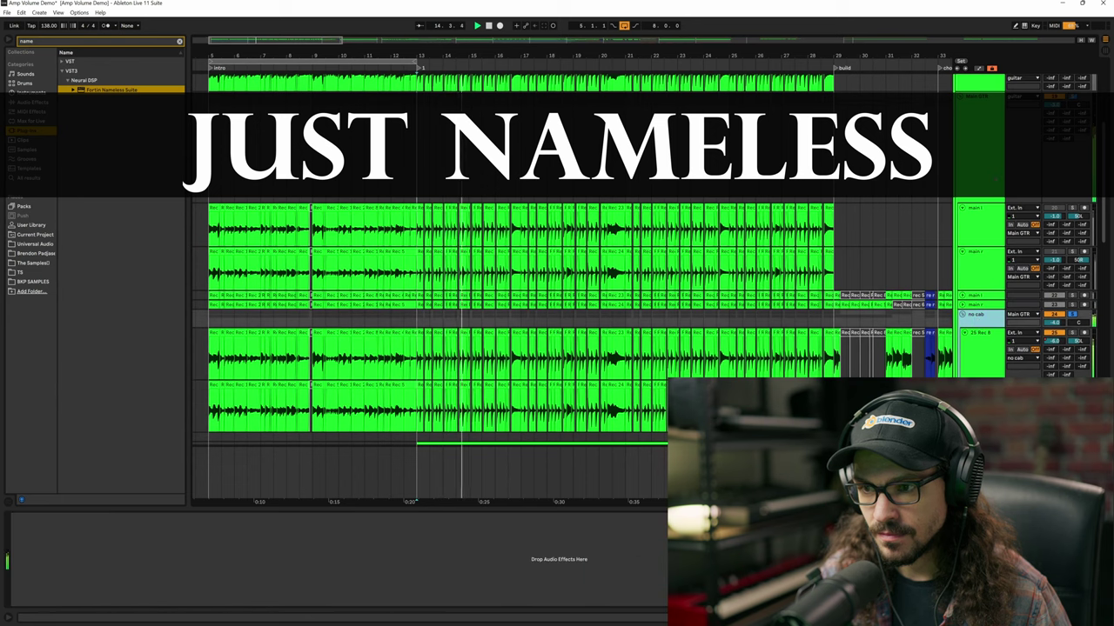
click(979, 205)
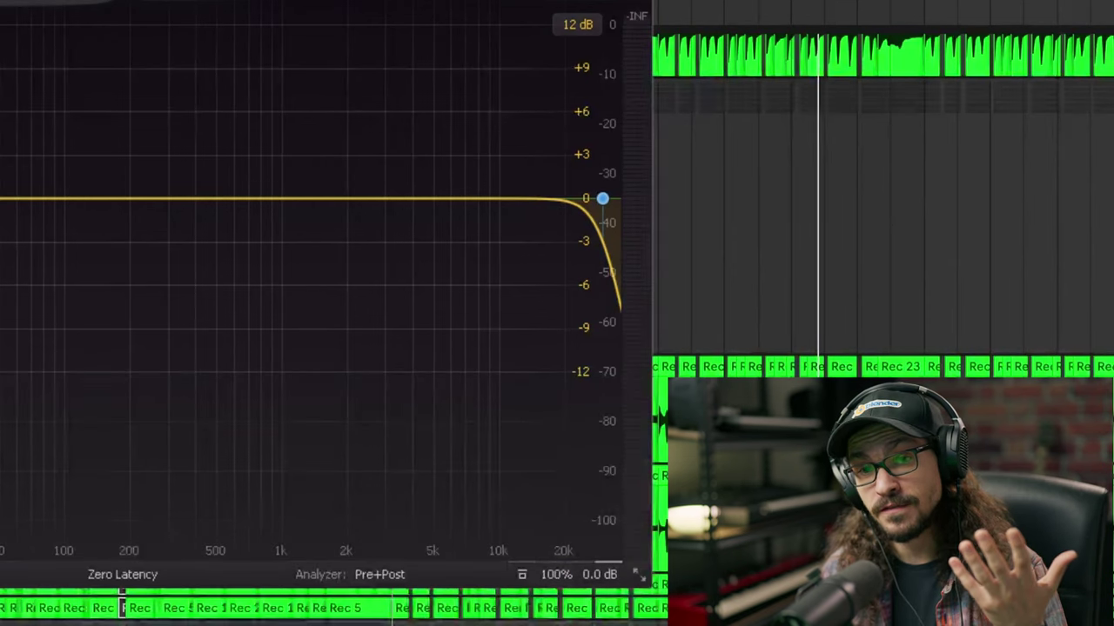
Play through the Pro-Q 3 and switch off the output setting beside A.
key(space)
mouse_move(581, 581)
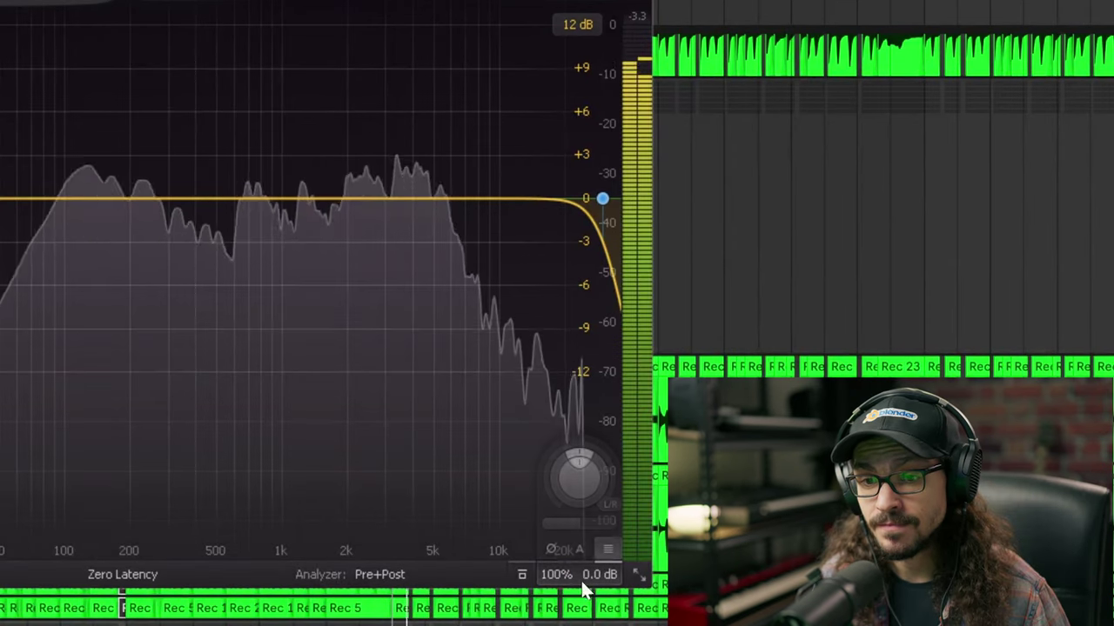
click(552, 548)
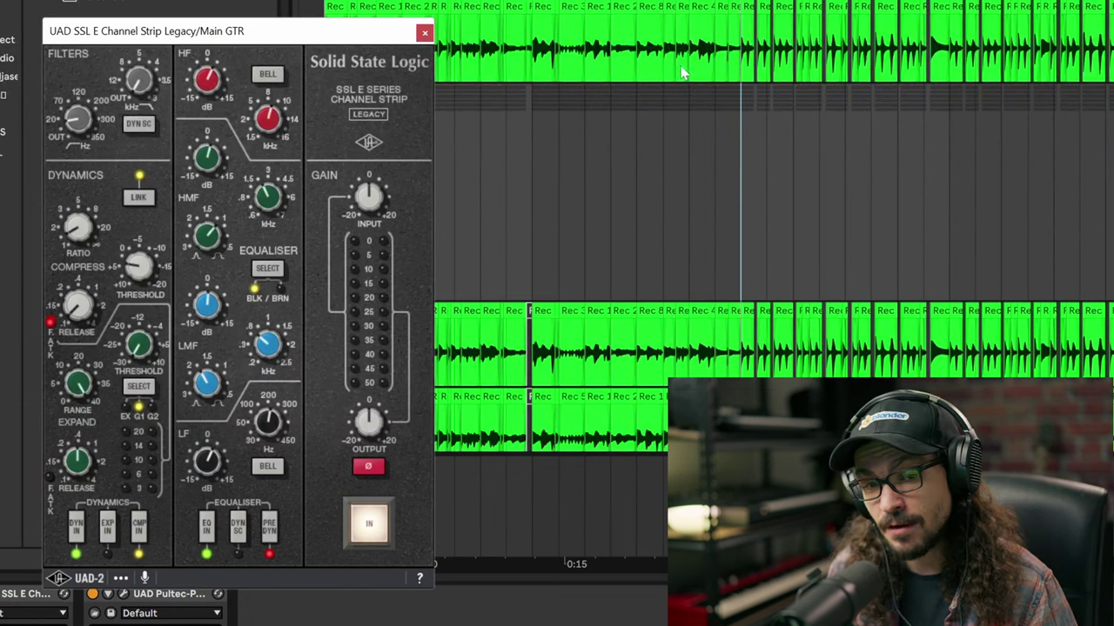
Briefly audition the SSL strip, then bring up the UAD Pultec-Pro EQ window.
key(space)
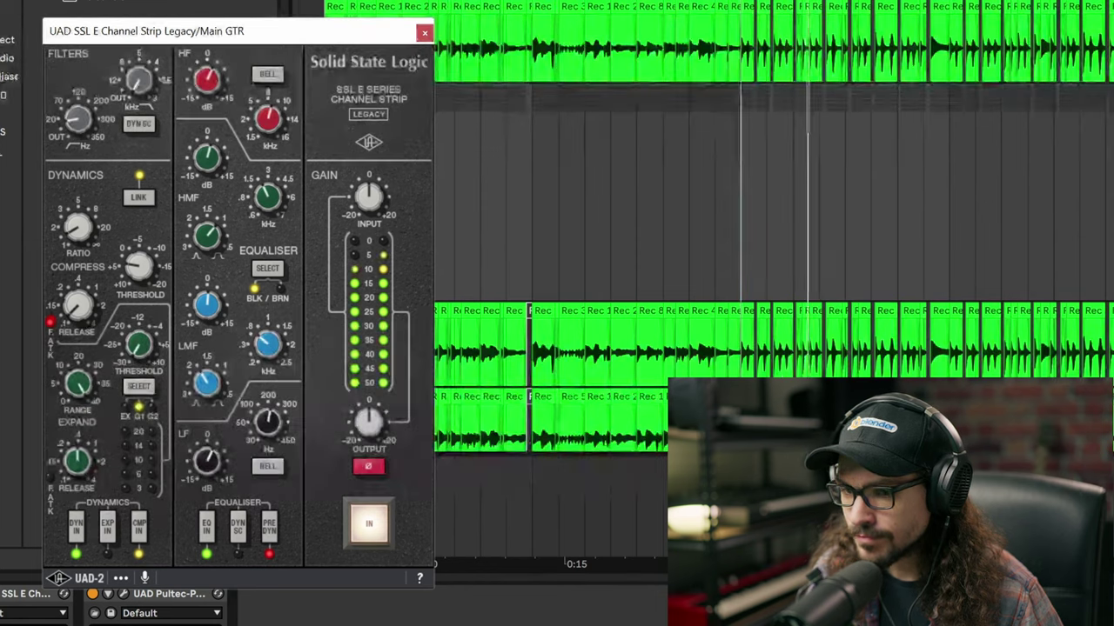
key(space)
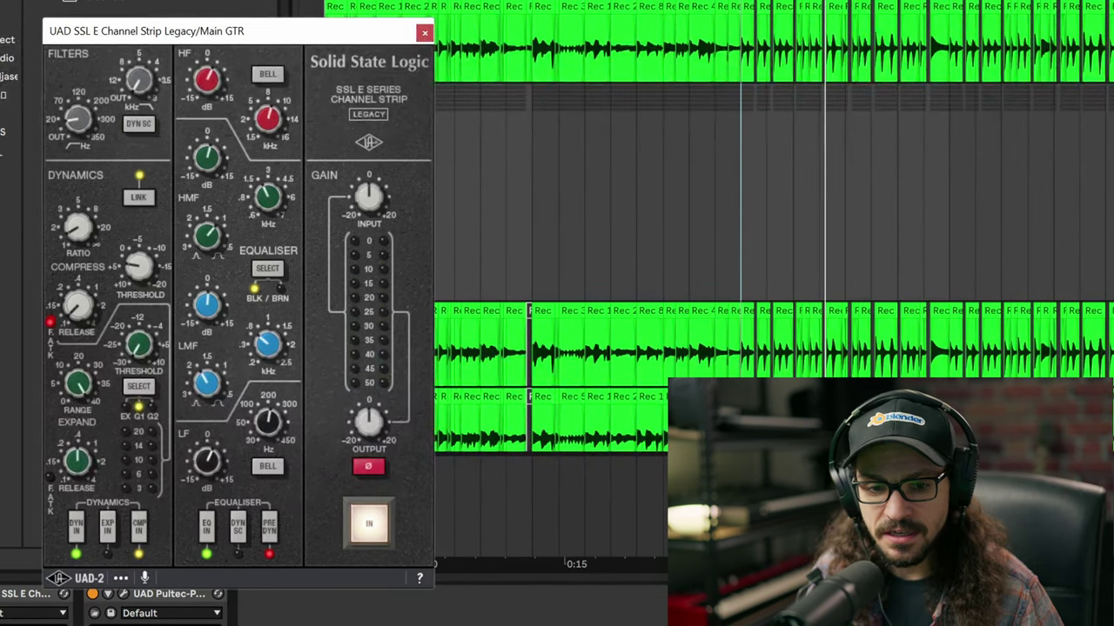
click(122, 595)
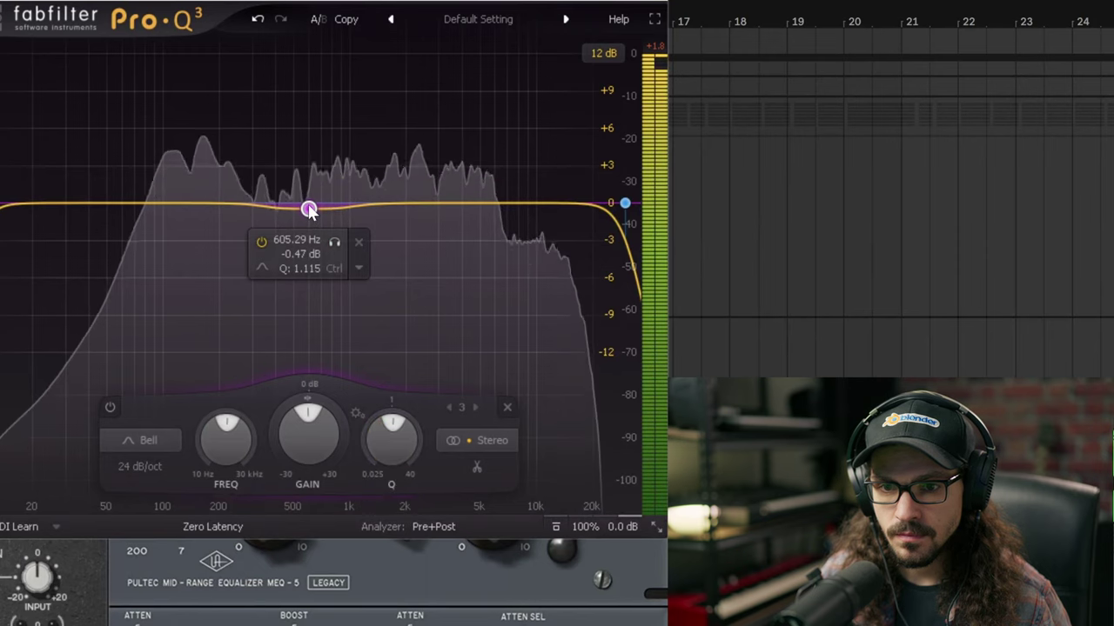
Sweep the Pro-Q 3 bell dip between 220 Hz and 1.2 kHz, settling at -2.34 dB, 519.50 Hz.
drag(309, 209, 335, 212)
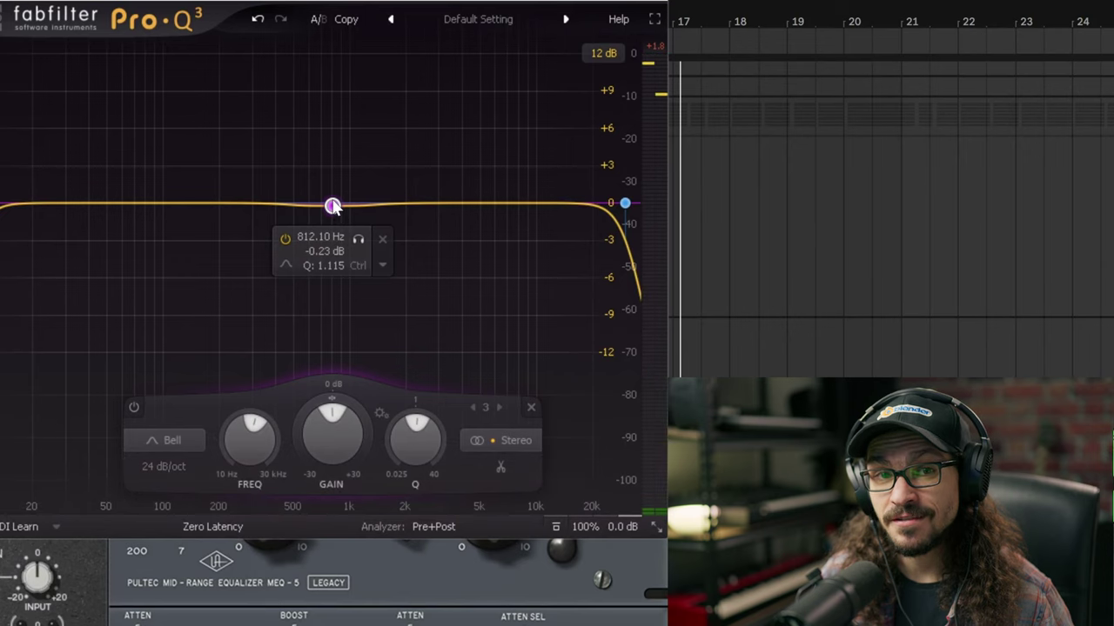
drag(333, 206, 333, 221)
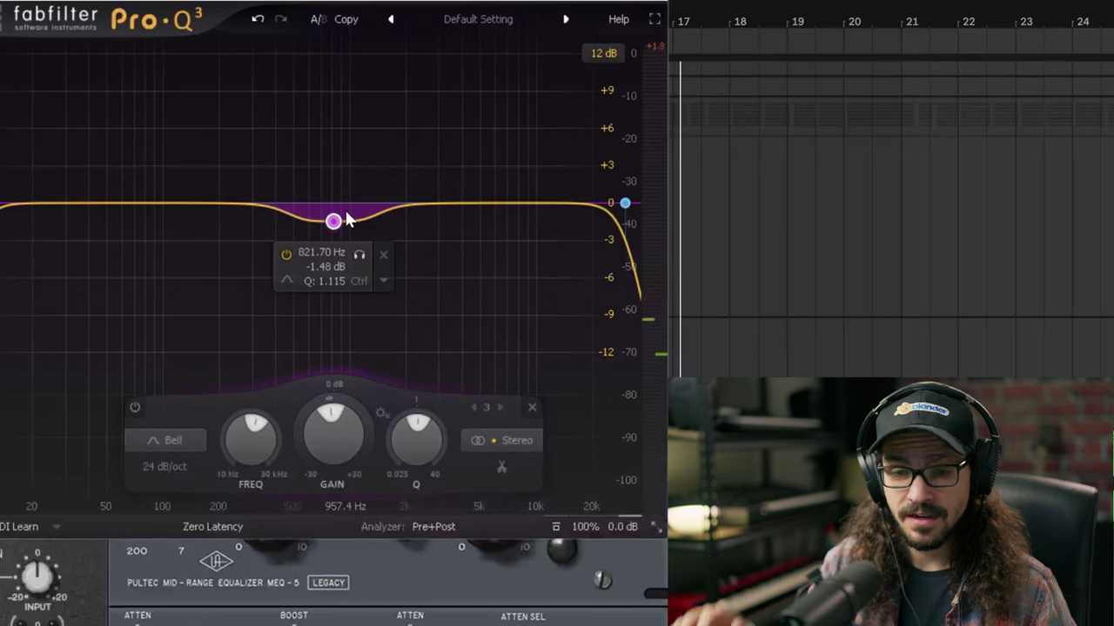
drag(335, 222, 241, 217)
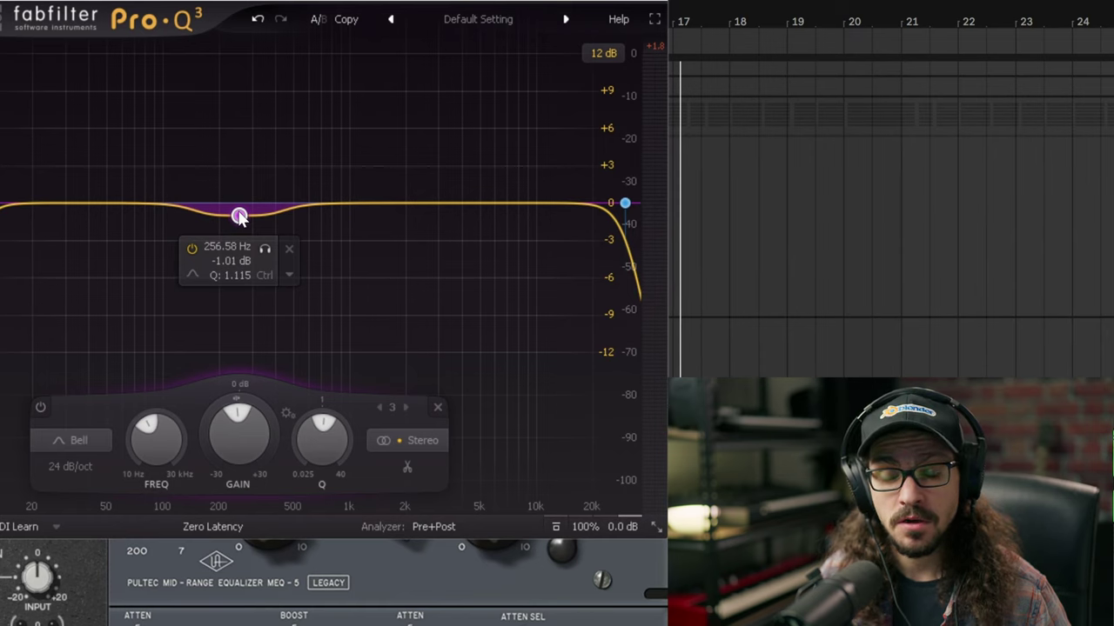
drag(240, 217, 274, 217)
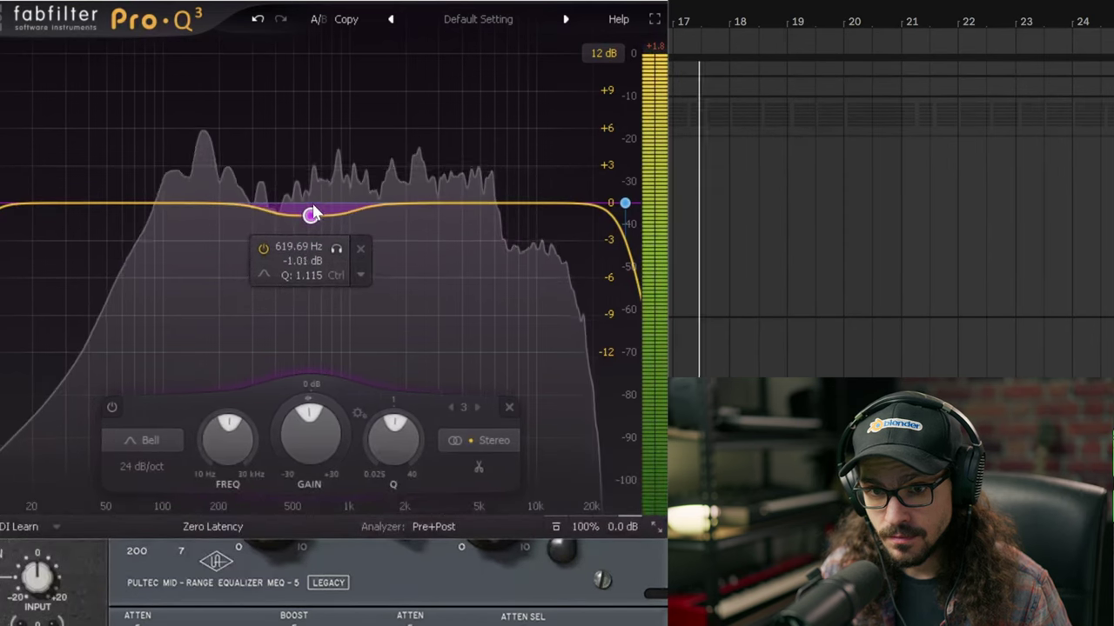
mouse_move(317, 228)
mouse_down()
mouse_move(367, 228)
mouse_move(311, 228)
mouse_up()
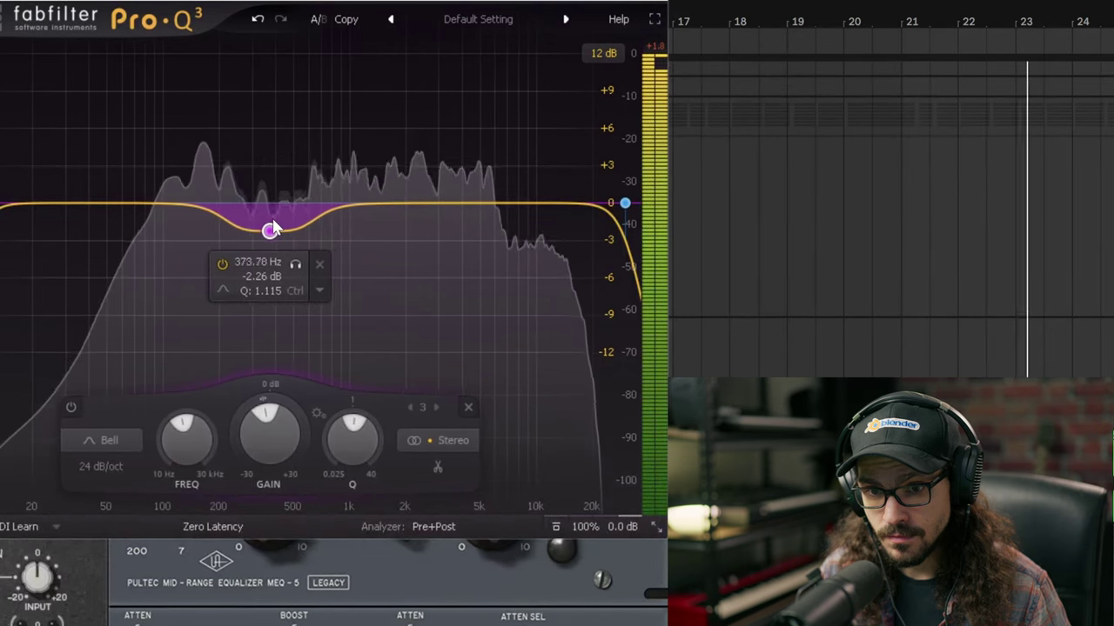
drag(273, 228, 262, 228)
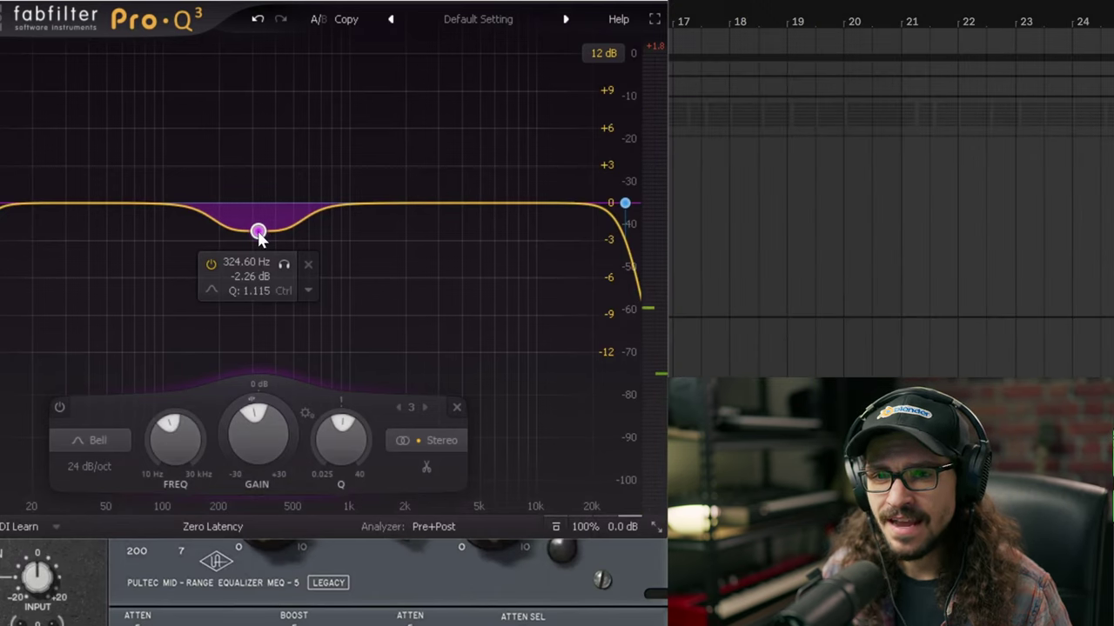
drag(258, 233, 294, 233)
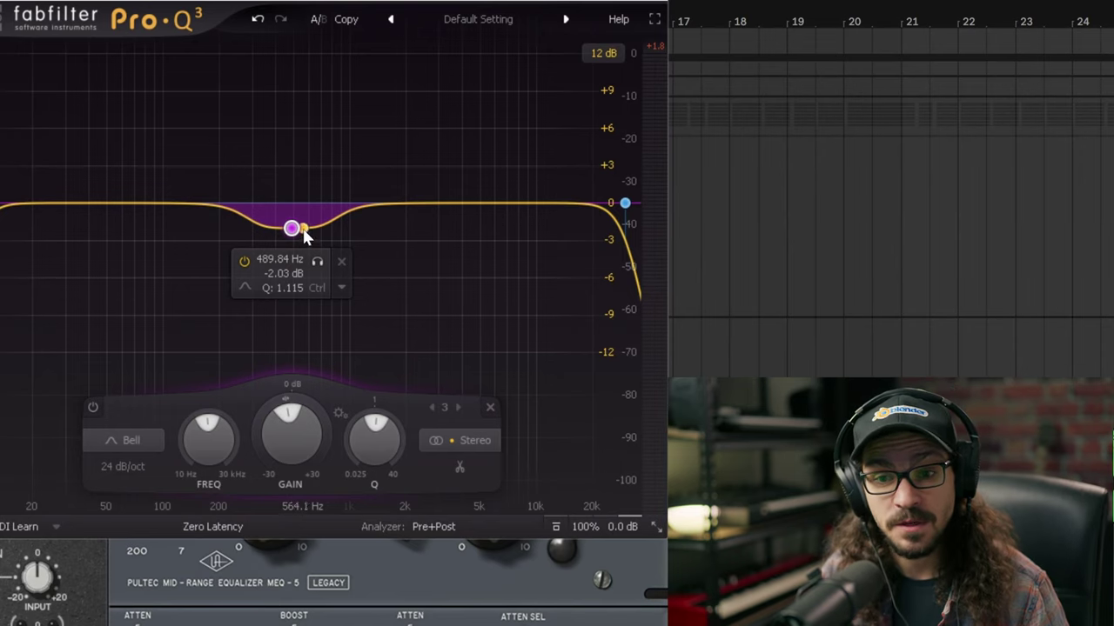
drag(291, 229, 293, 218)
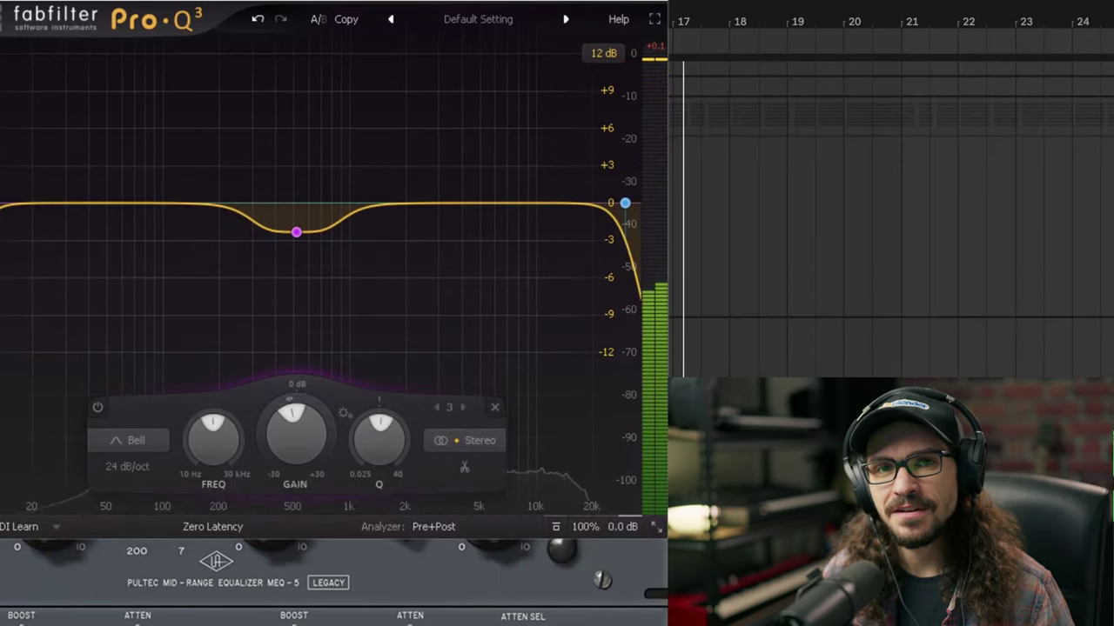
mouse_move(328, 183)
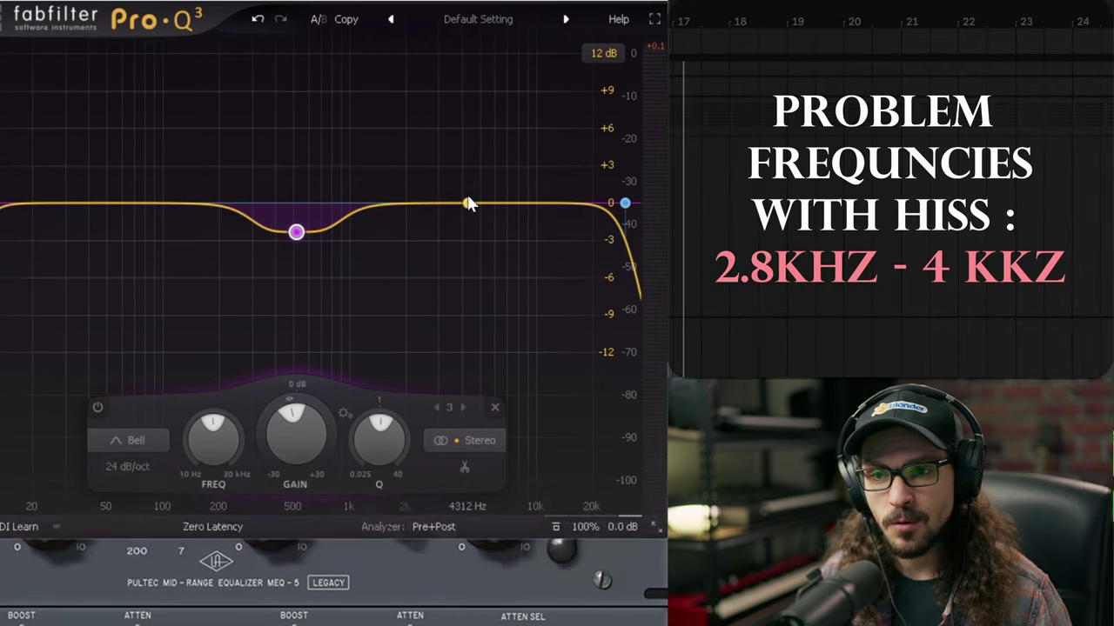
Add a Q 11 notch at 3.25 kHz cutting about 3.5 dB, then bypass it to compare.
key(space)
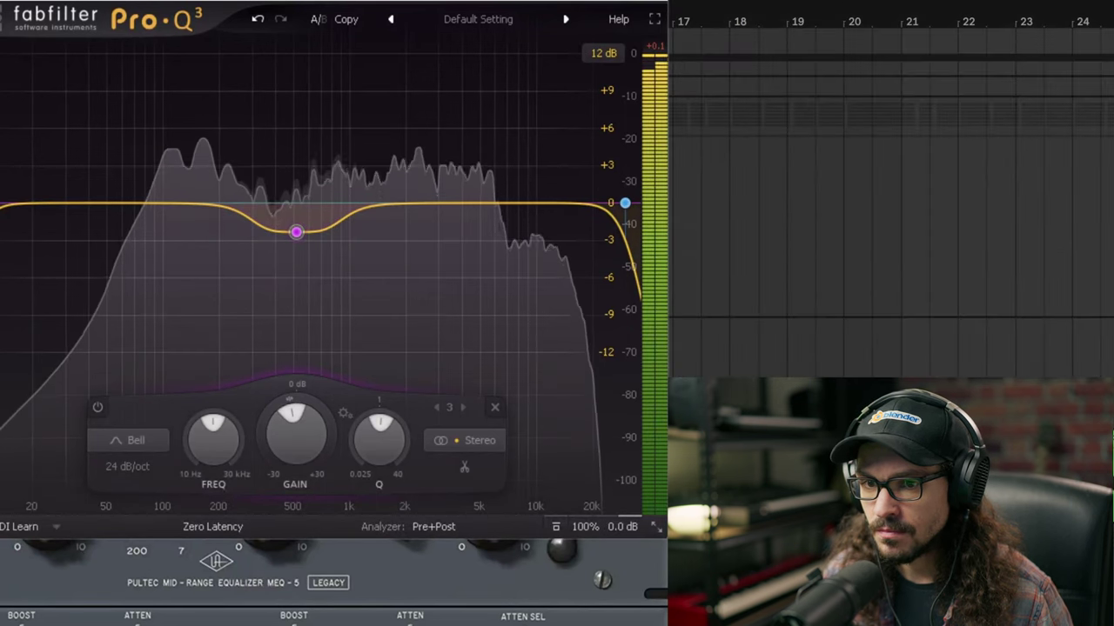
mouse_move(331, 244)
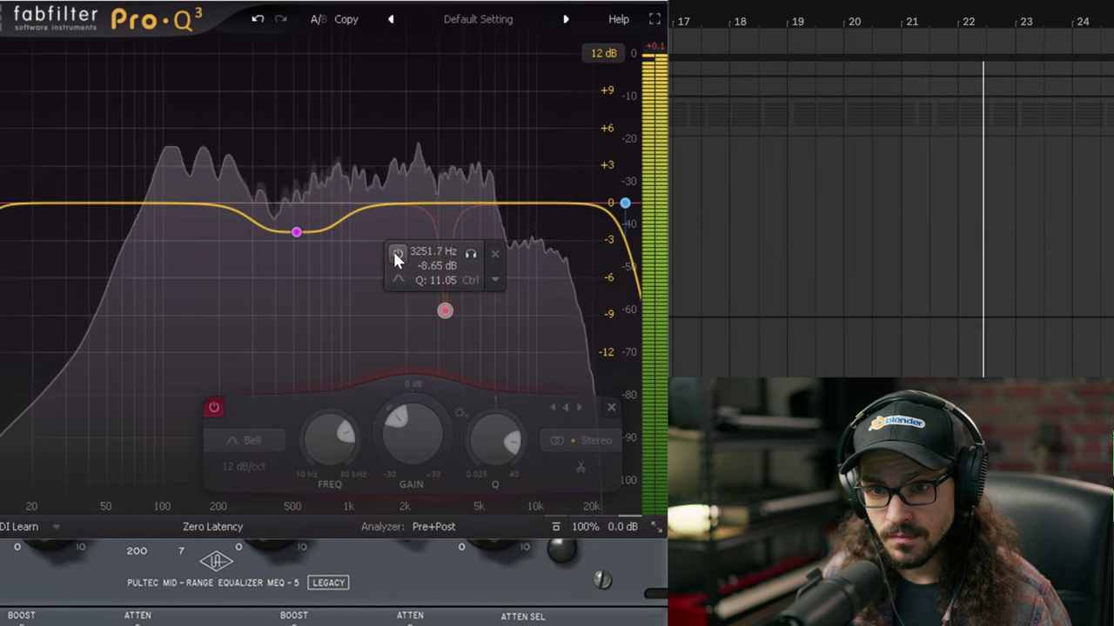
click(395, 254)
drag(412, 433, 409, 302)
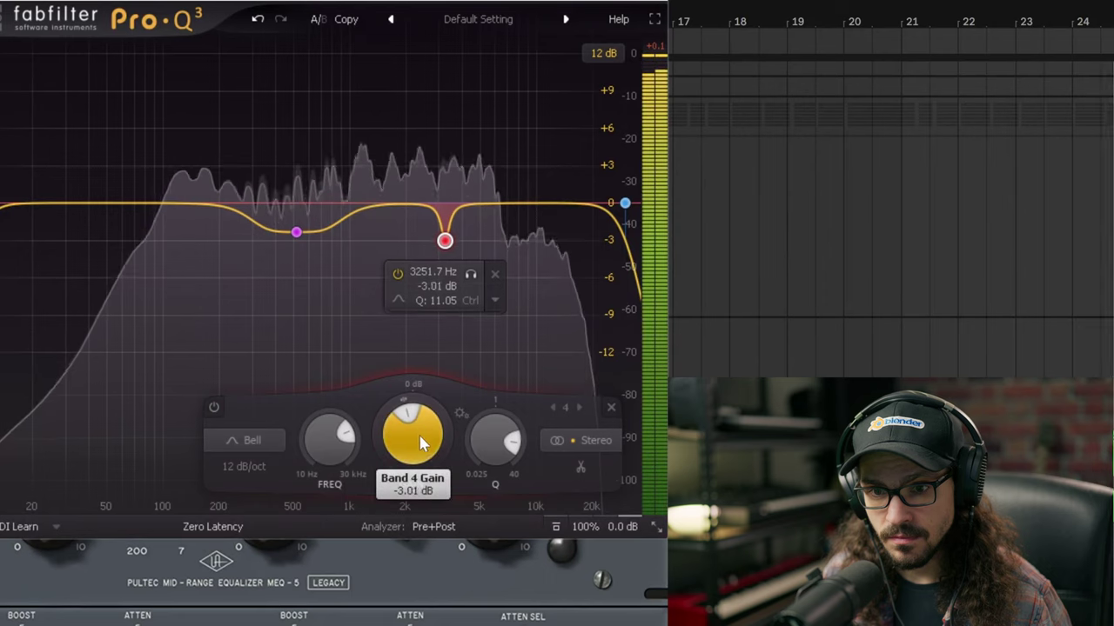
drag(418, 434, 422, 451)
mouse_move(391, 281)
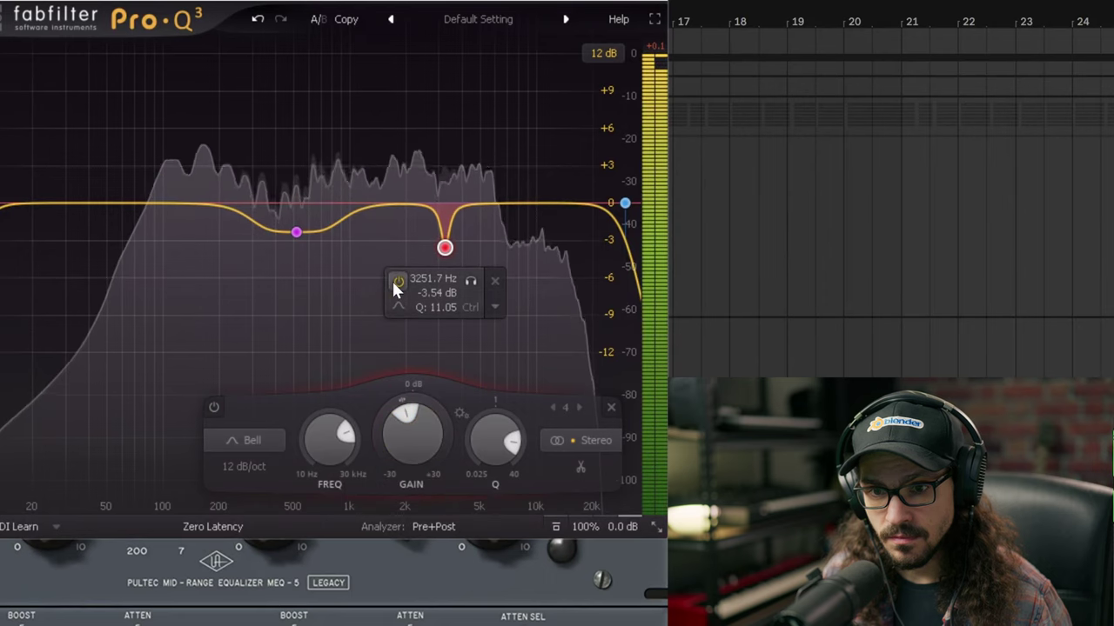
click(394, 281)
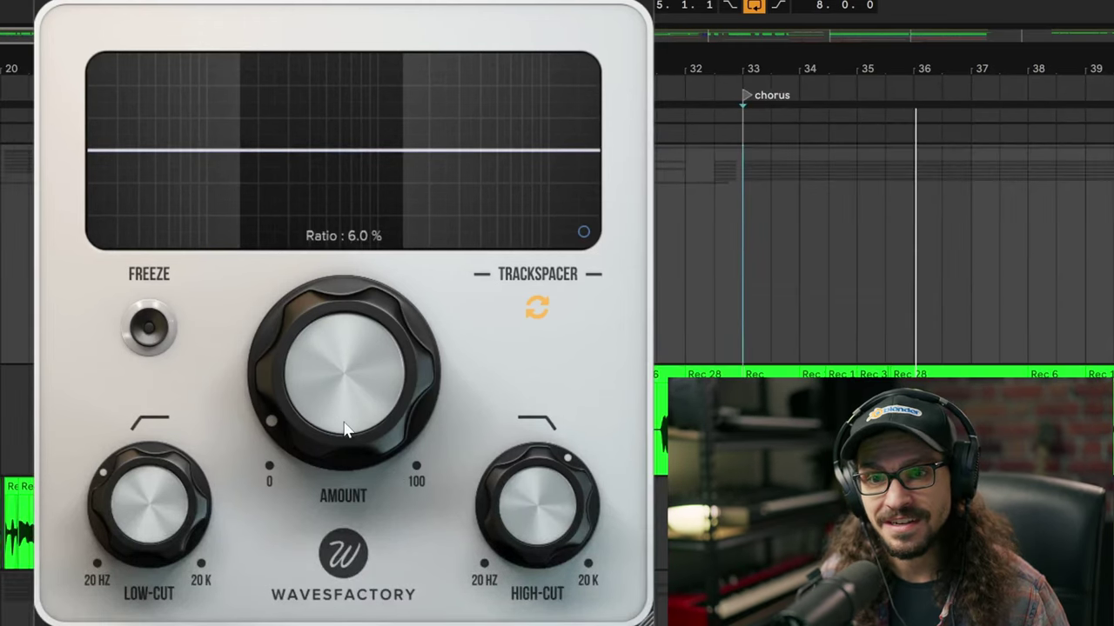
Try higher Trackspacer Amount settings during playback, then stop on a light ducking amount.
drag(344, 433, 304, 393)
key(space)
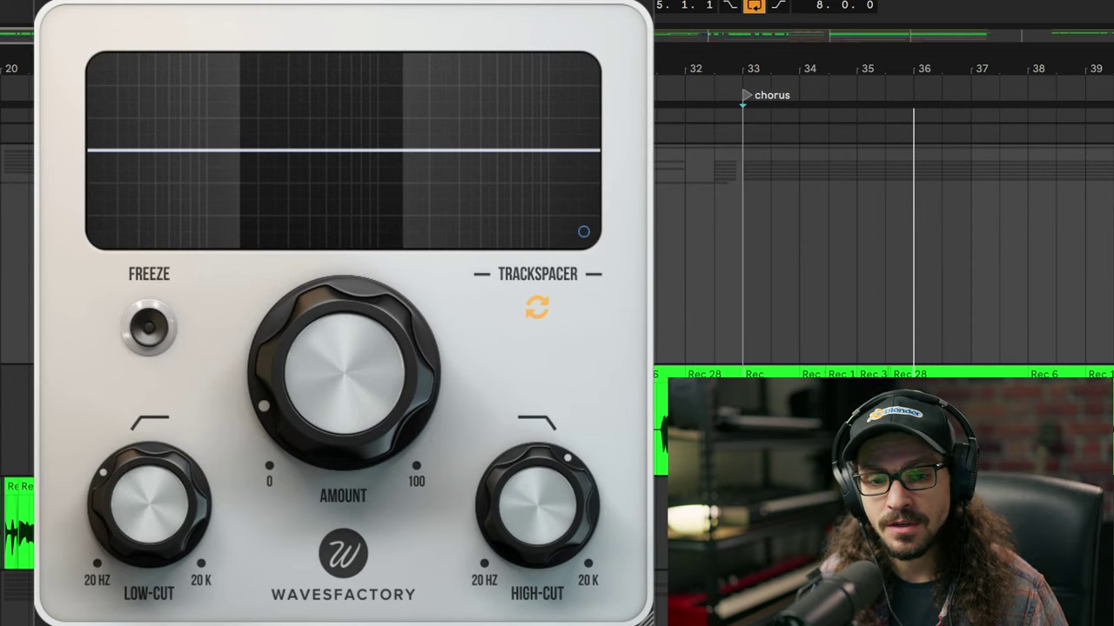
drag(370, 425, 369, 388)
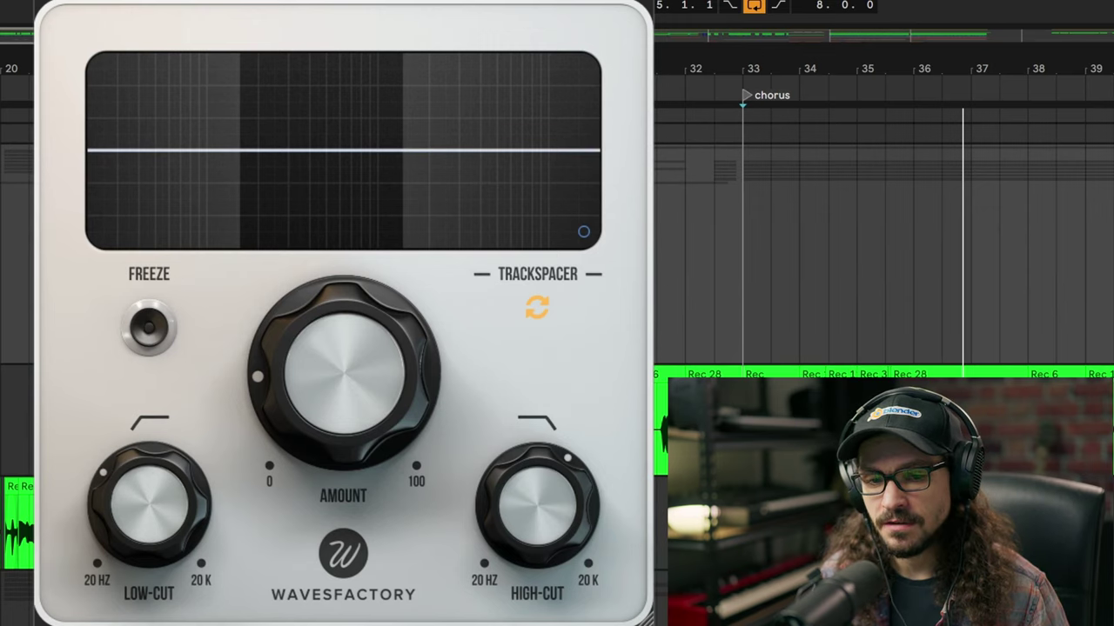
key(space)
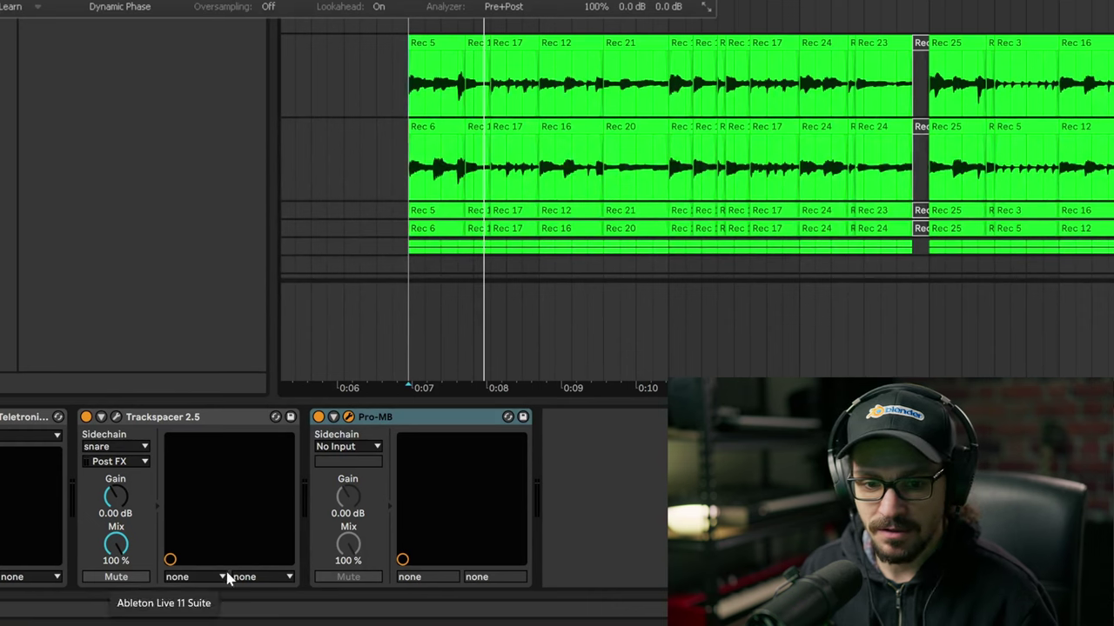
Key Pro-MB from the snare and create a band spanning upward from 360 Hz.
click(326, 448)
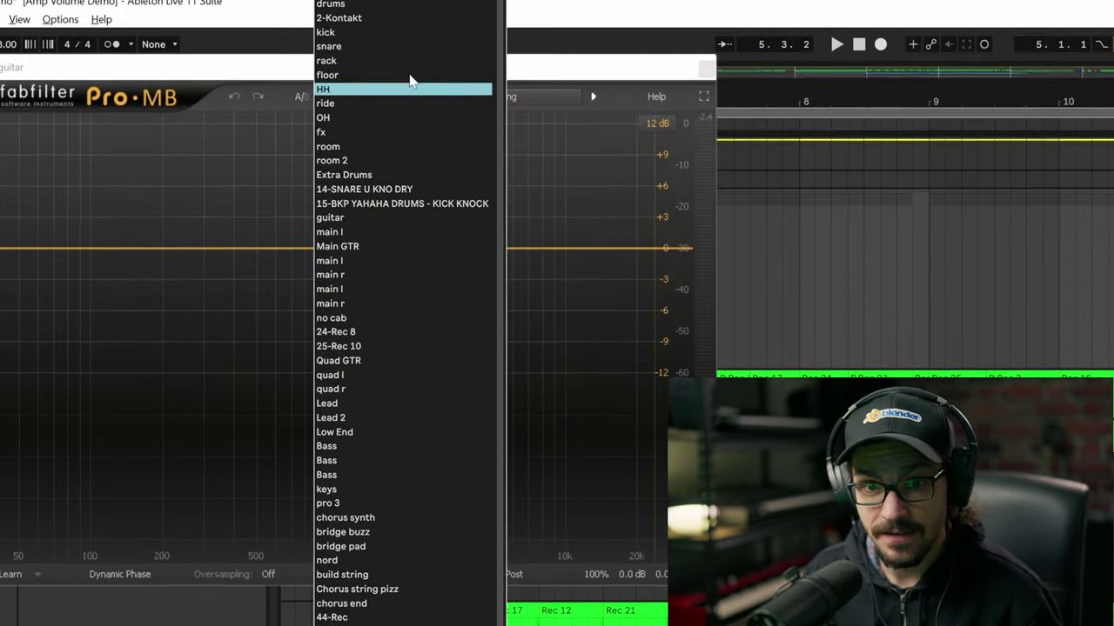
click(409, 48)
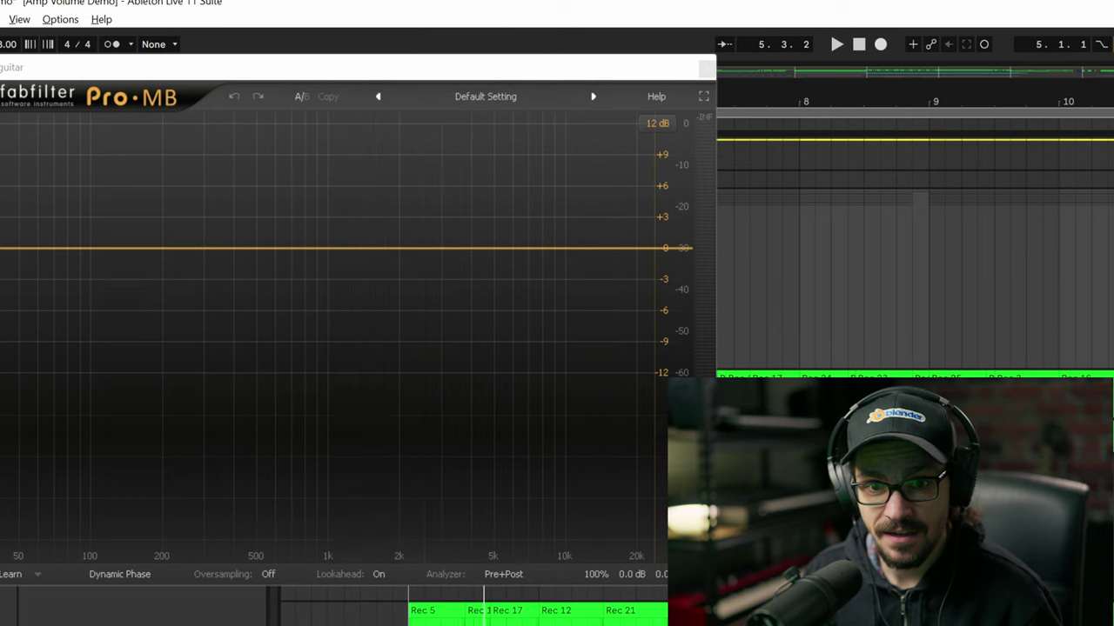
click(305, 259)
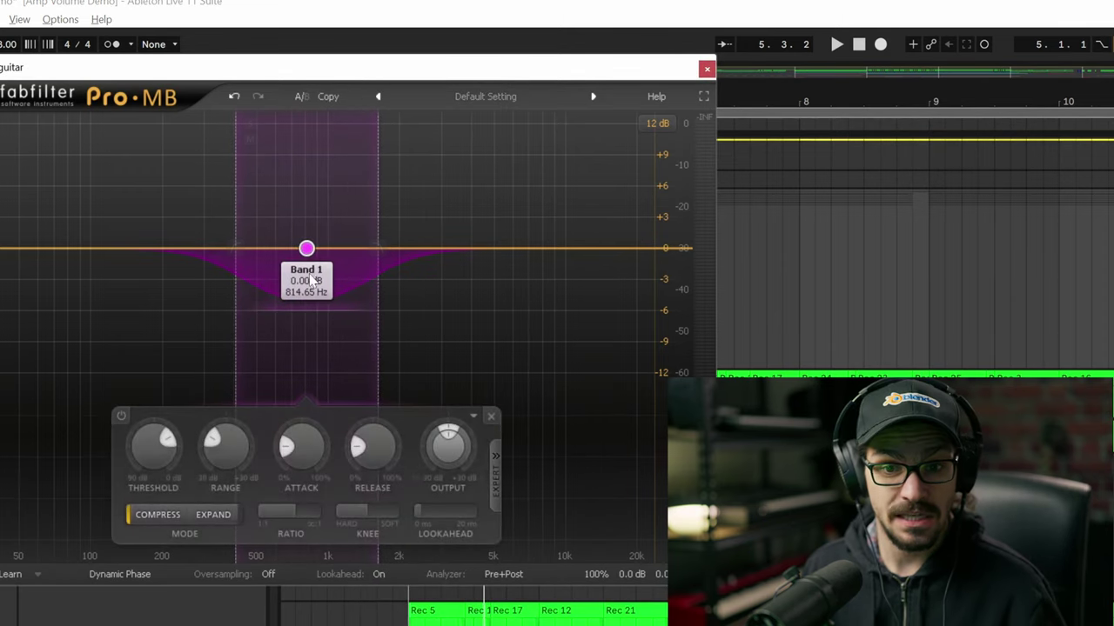
drag(380, 249, 395, 250)
drag(235, 249, 168, 259)
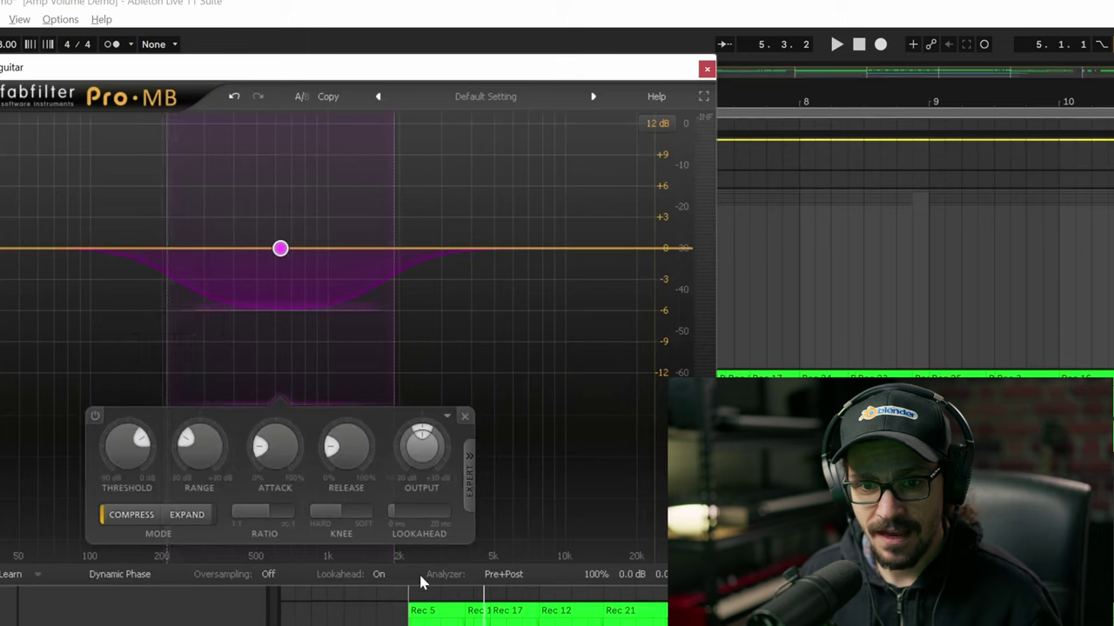
In Expert options, set the band's Range to about -3 dB while listening.
click(463, 496)
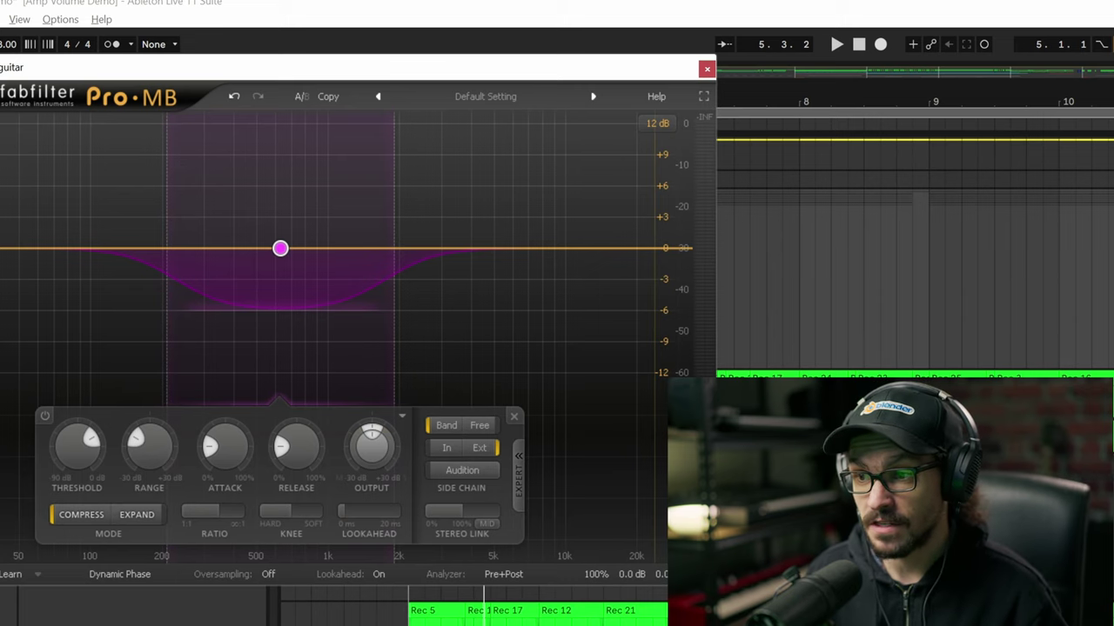
scroll(171, 433, up, 3)
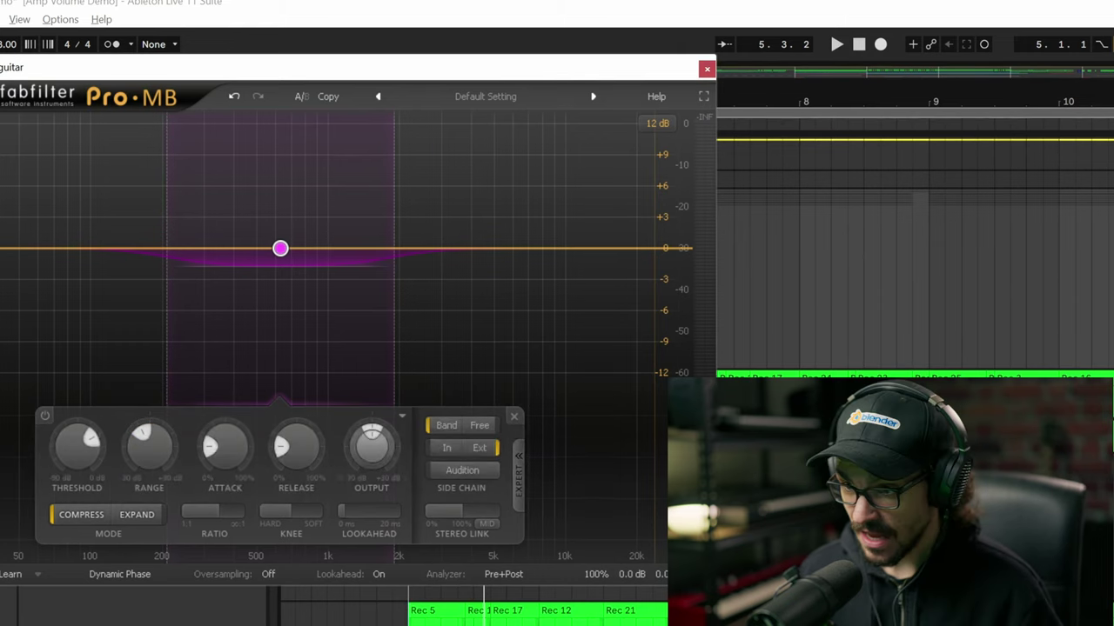
key(space)
mouse_move(78, 457)
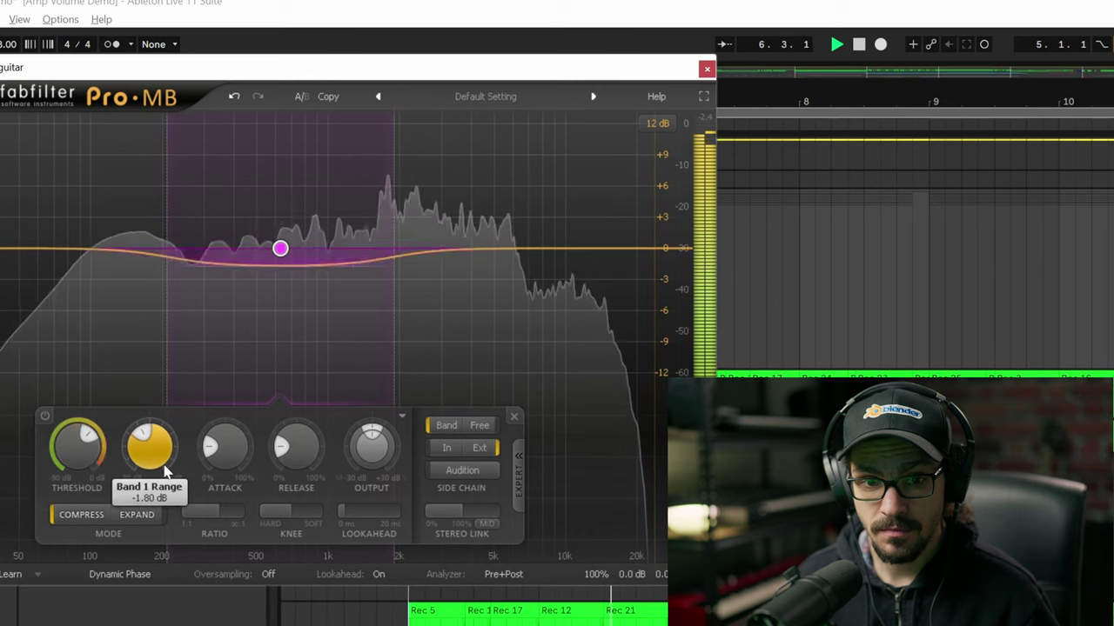
drag(150, 465, 150, 476)
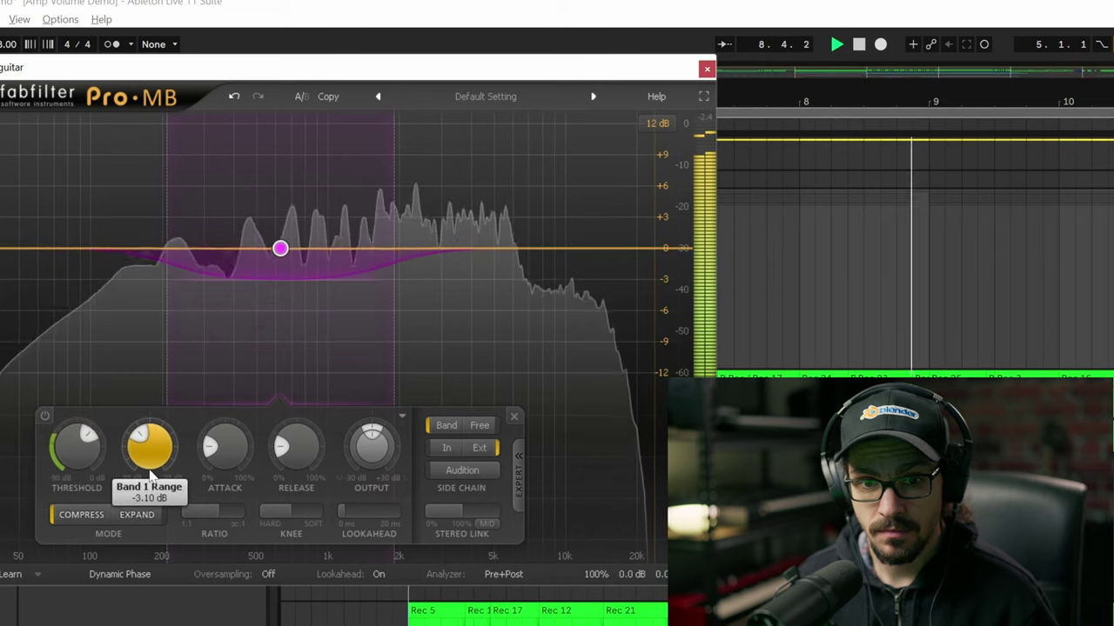
key(space)
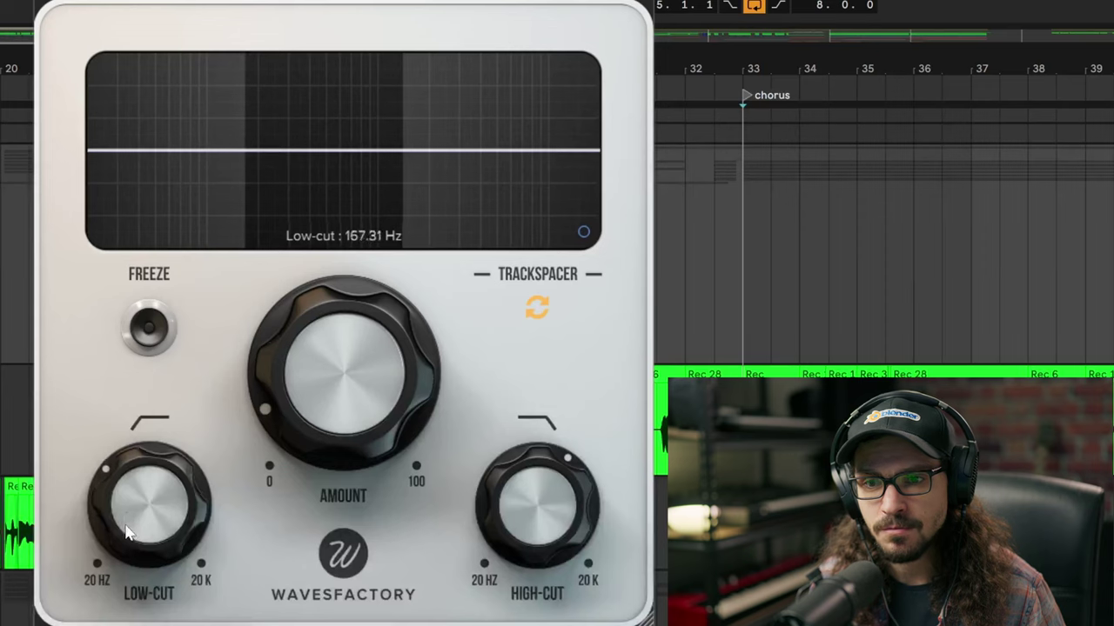
Narrow Trackspacer's ducking band to a low-cut near 1.4 kHz and high-cut near 3.3 kHz.
drag(126, 533, 152, 402)
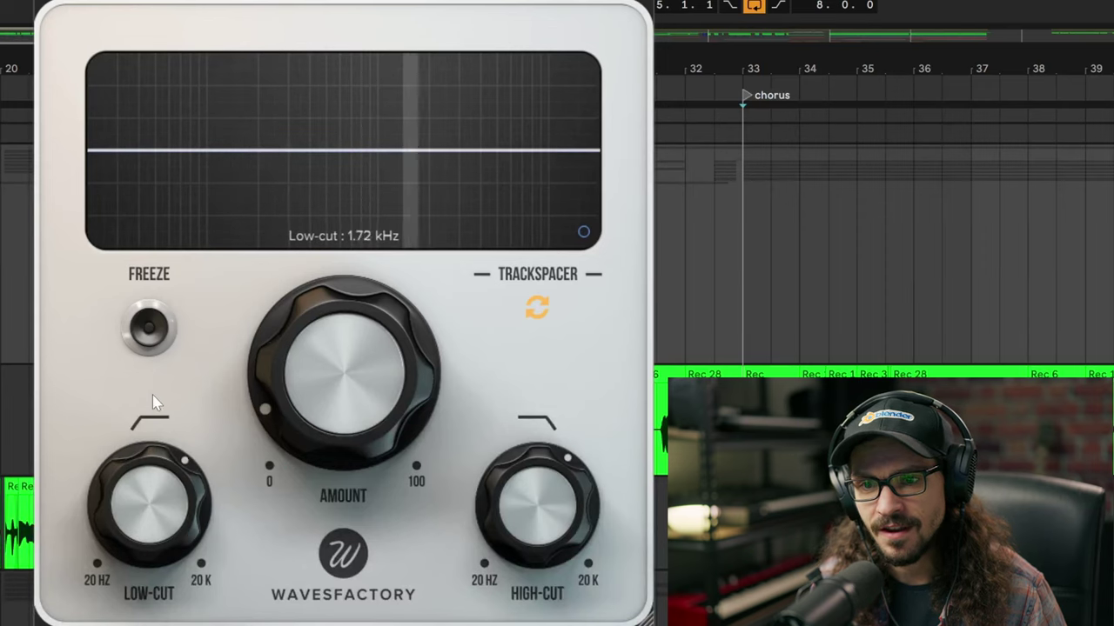
scroll(187, 510, down, 2)
drag(569, 544, 571, 527)
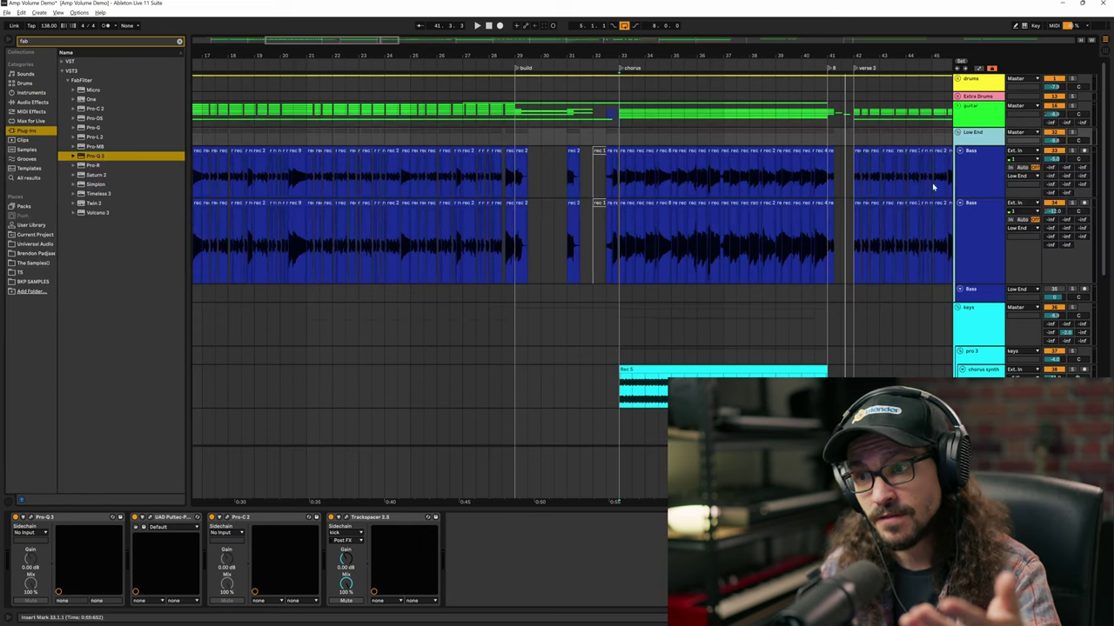
Reopen Trackspacer, bring its high-cut down to about 176 Hz and set the amount to 14%.
click(344, 518)
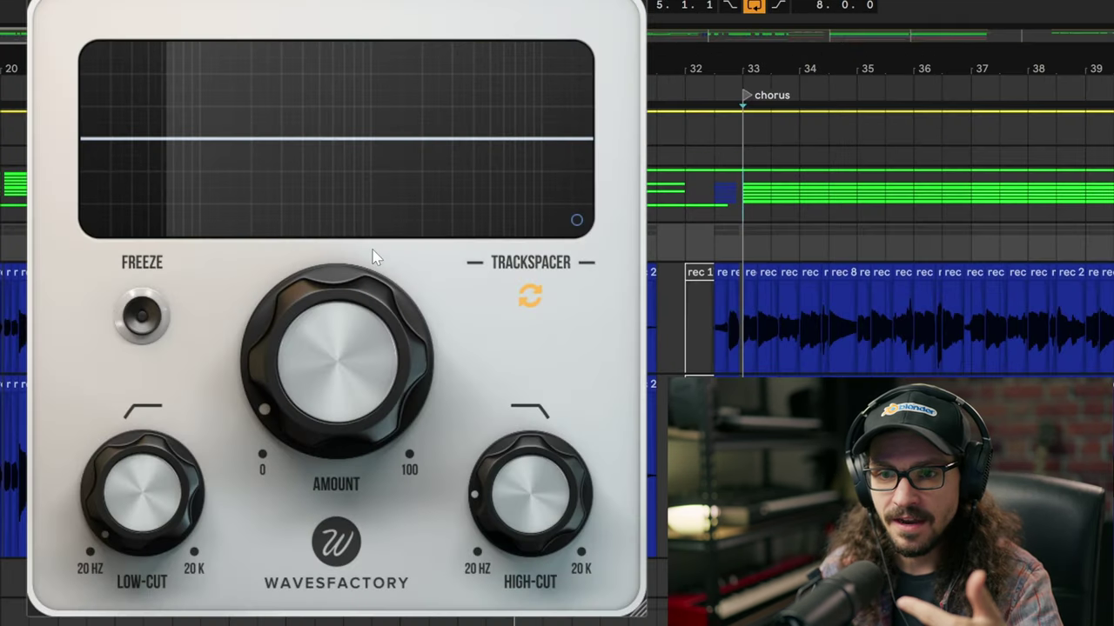
mouse_move(540, 502)
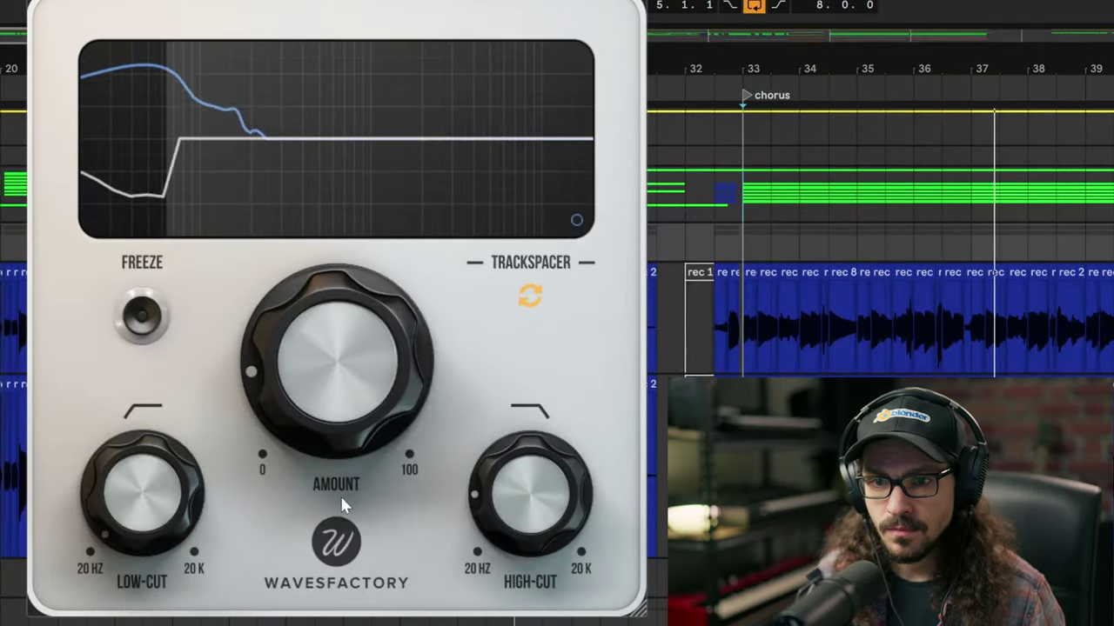
mouse_move(366, 386)
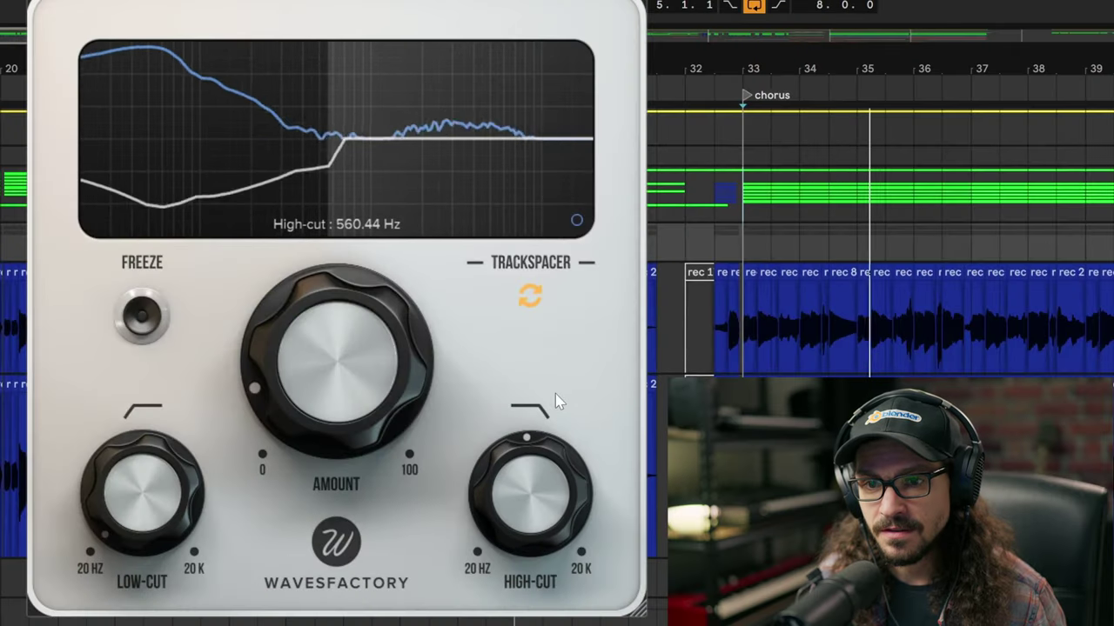
drag(356, 399, 366, 291)
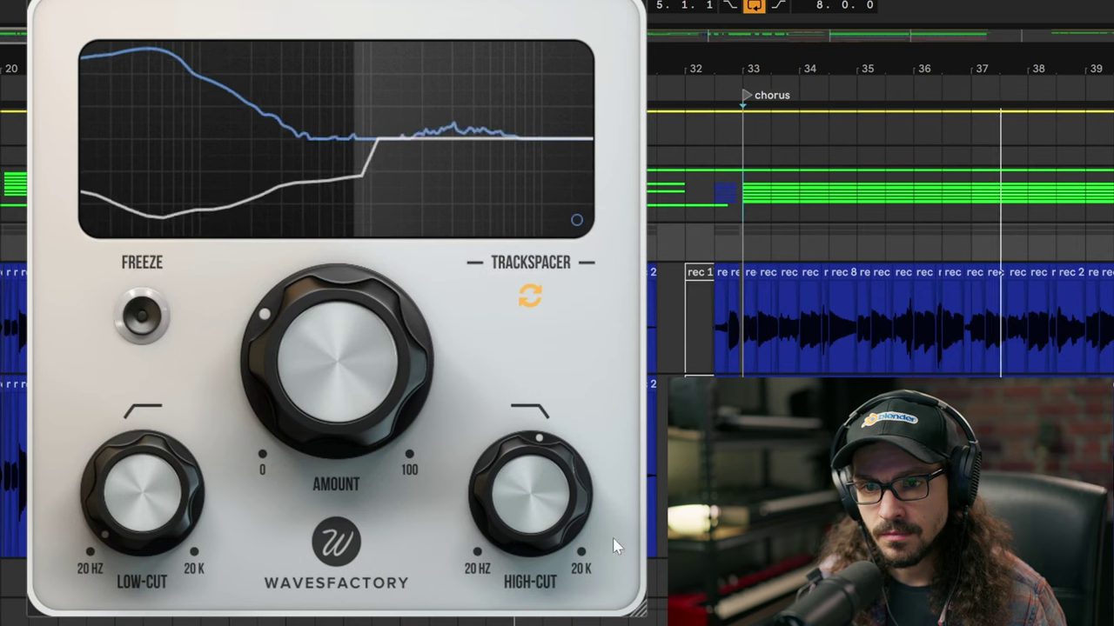
drag(526, 491, 494, 609)
drag(341, 335, 340, 393)
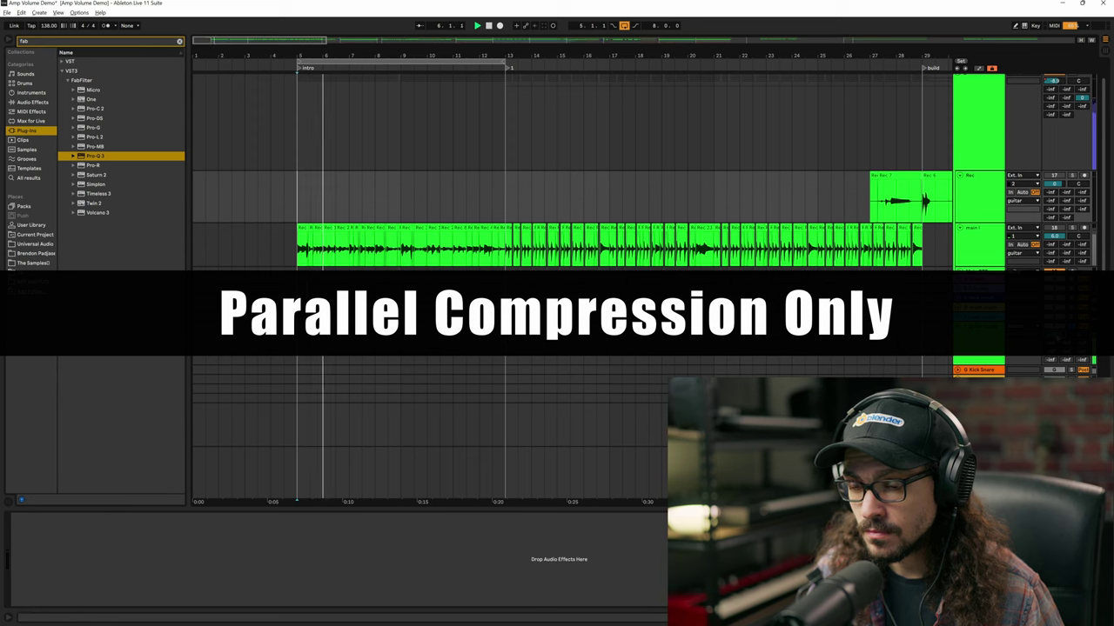
Select the F-guitar crush track to show its compressor.
click(978, 360)
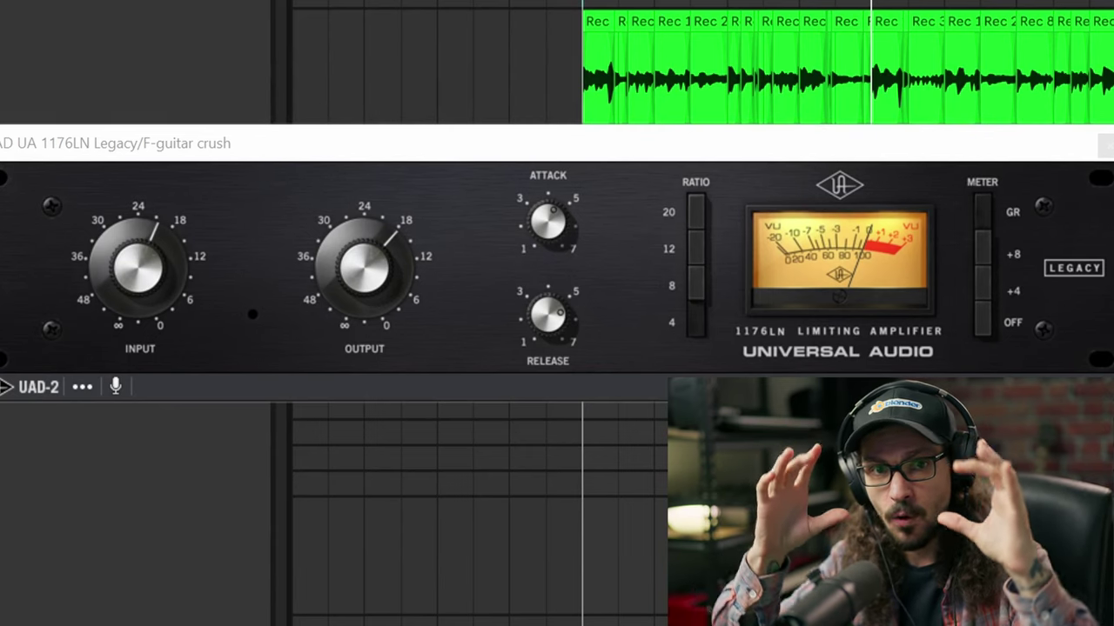
Bring the UAD 1176LN Legacy compressor window to the front.
click(581, 387)
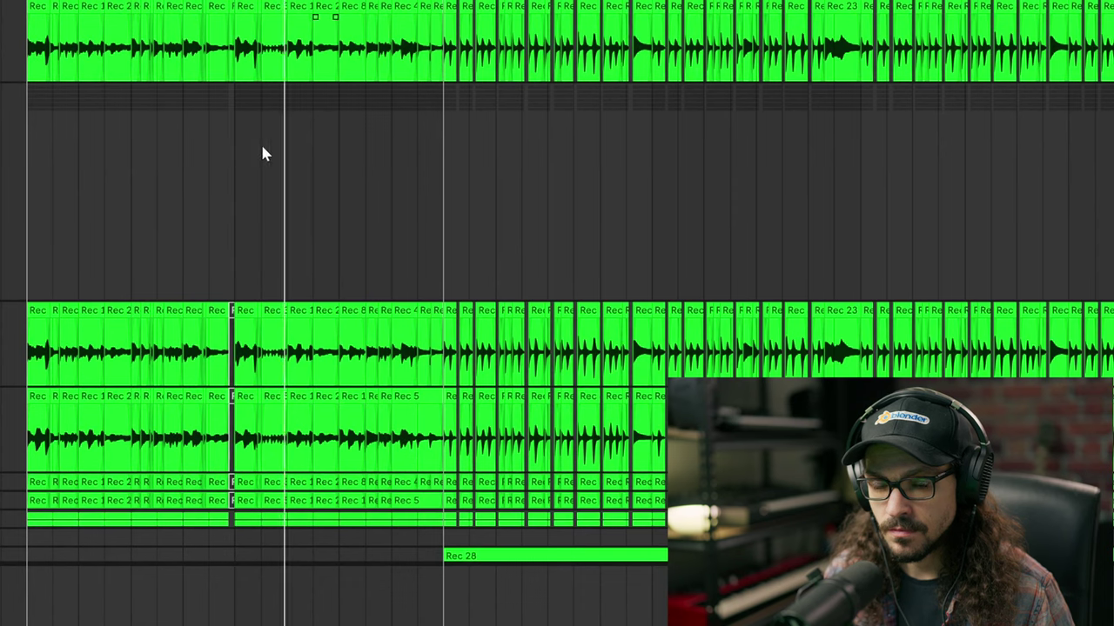
Show the automation lanes and zoom in around a new playback start point.
click(235, 130)
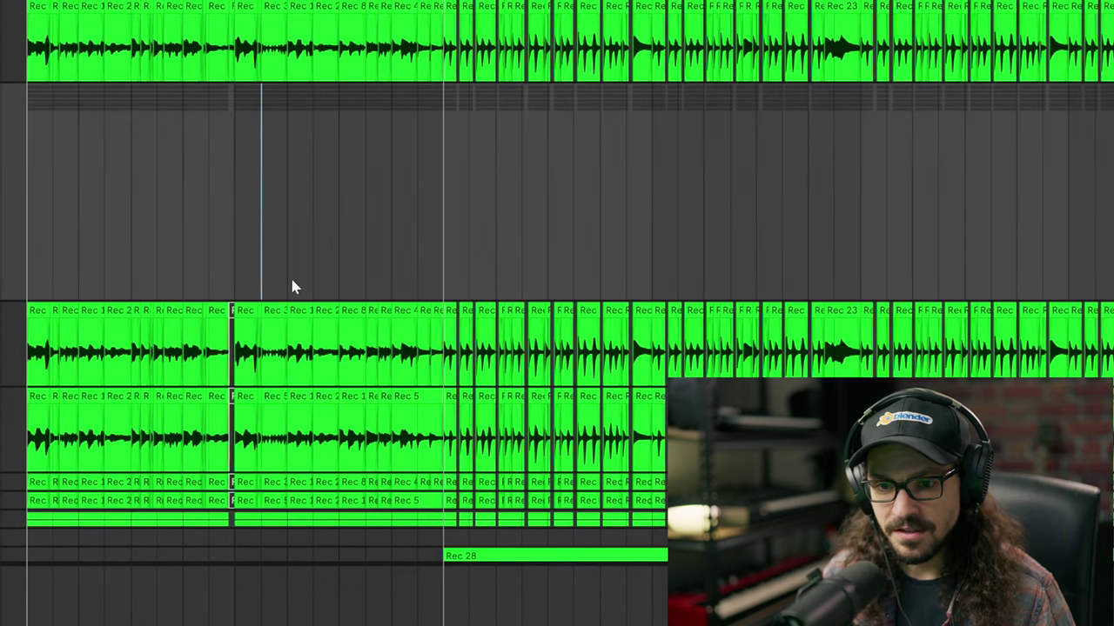
key(space)
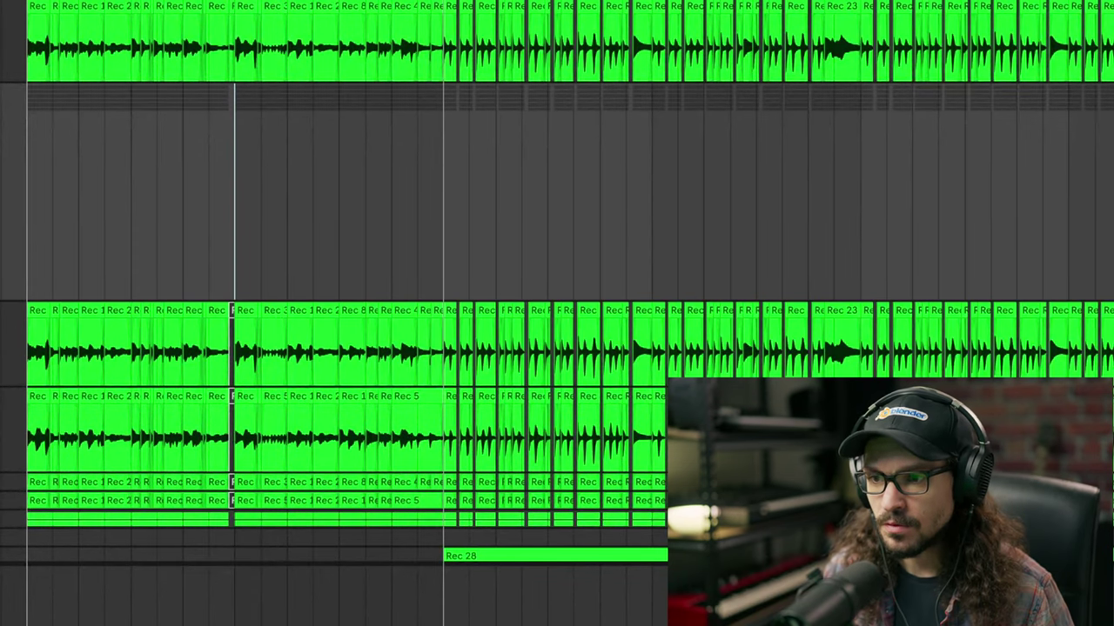
key(a)
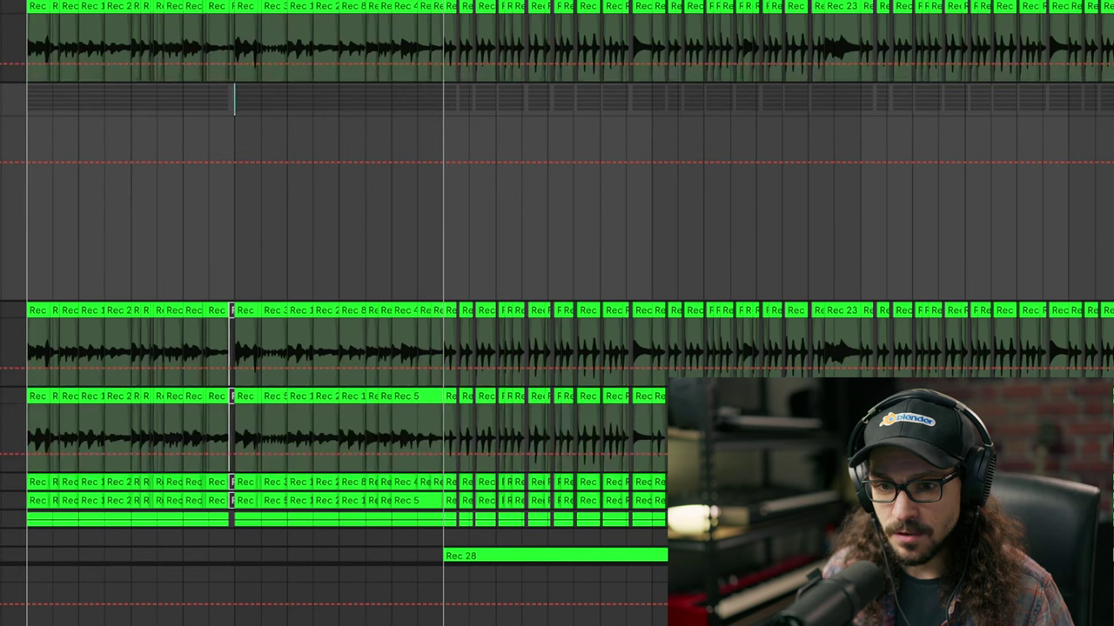
key(plus)
key(plus)
key(plus)
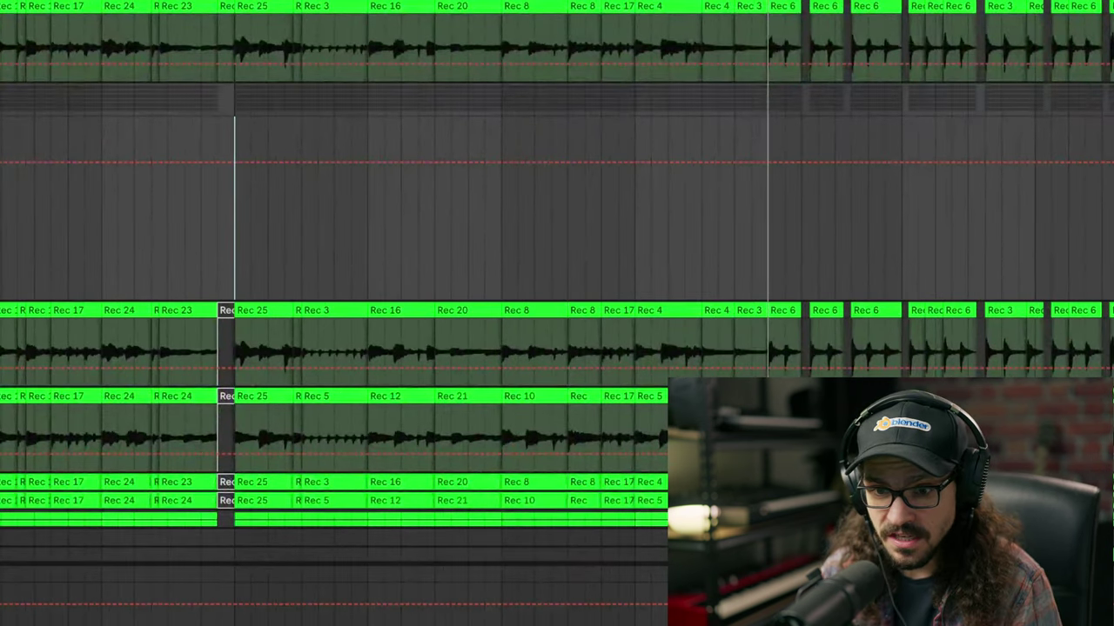
key(plus)
Raise a short selected section of the volume envelope to -2 dB, then undo to compare.
drag(364, 197, 435, 186)
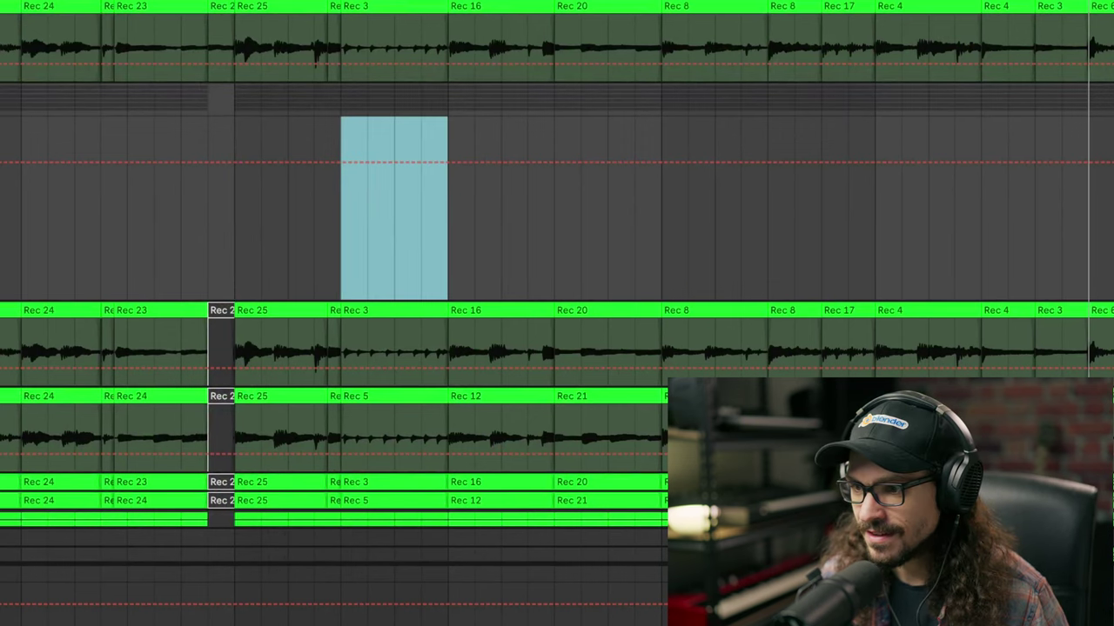
click(391, 172)
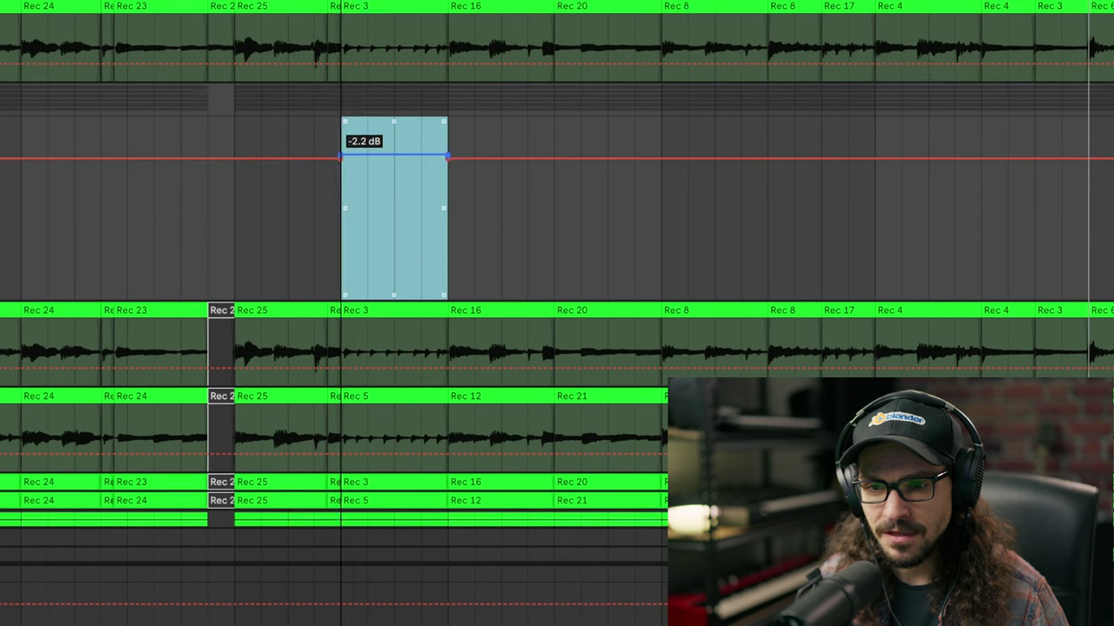
key(space)
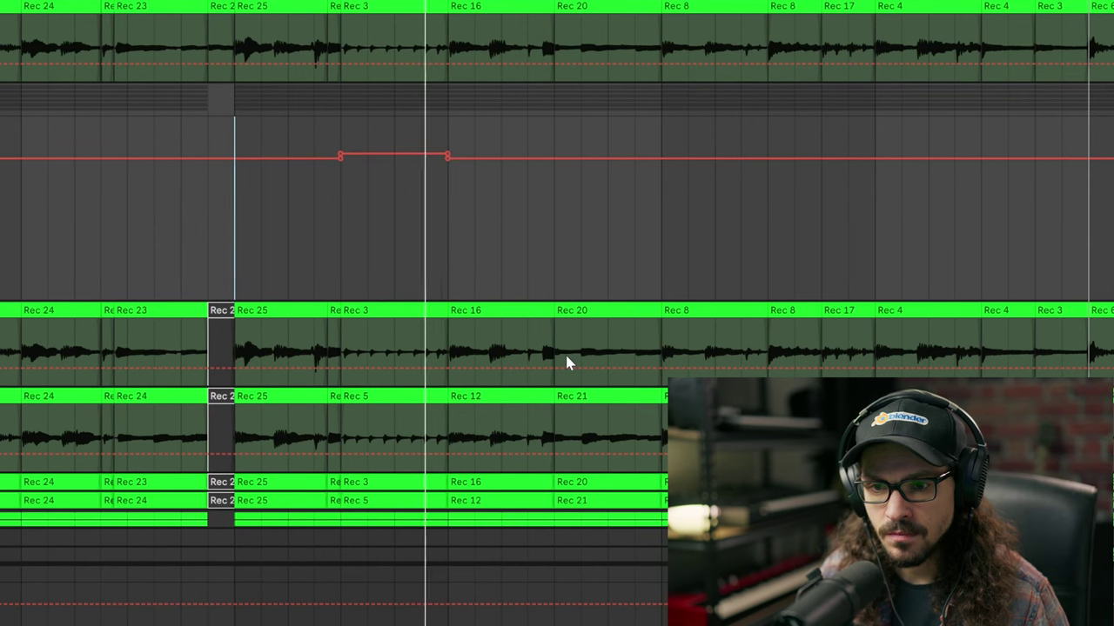
key(space)
key(ctrl+z)
key(space)
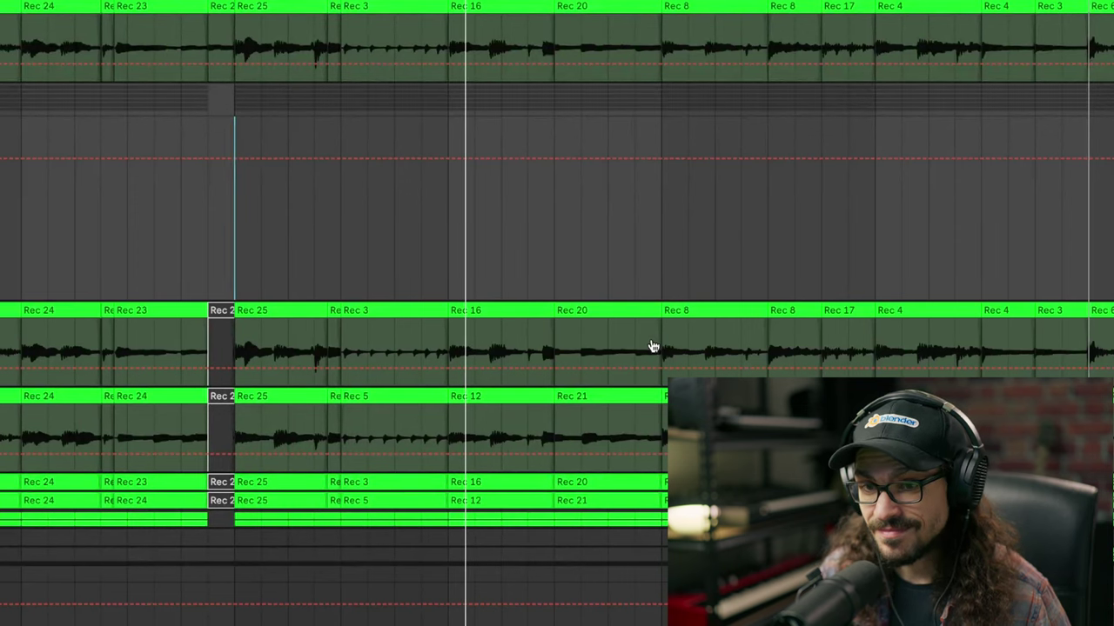
Restore the -2 dB boost and move the start point to the boosted section.
key(space)
key(ctrl+y)
key(space)
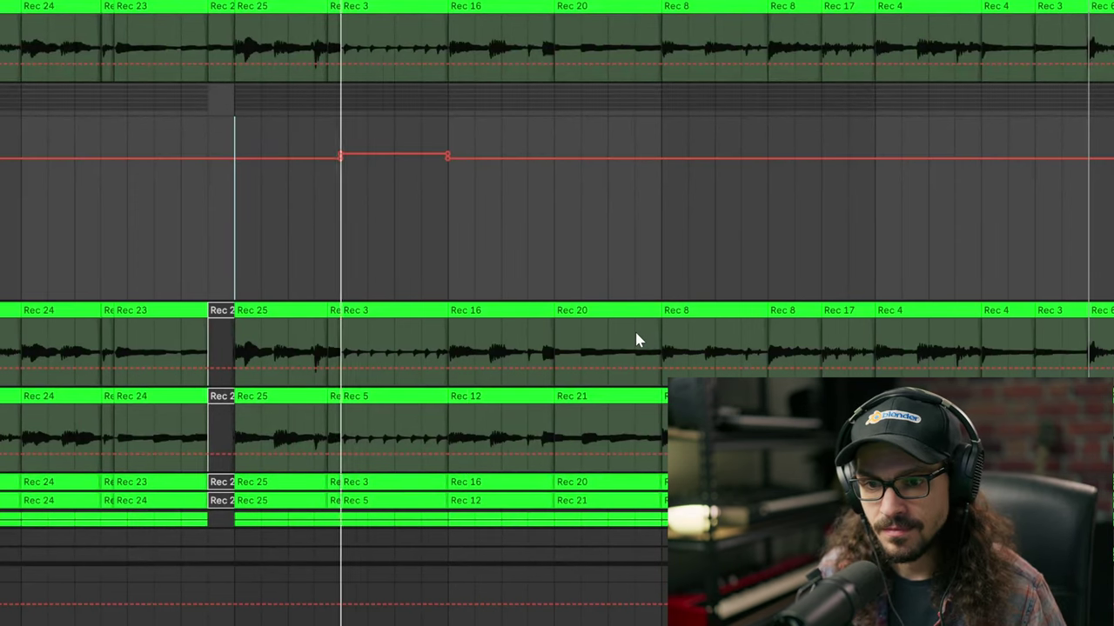
key(space)
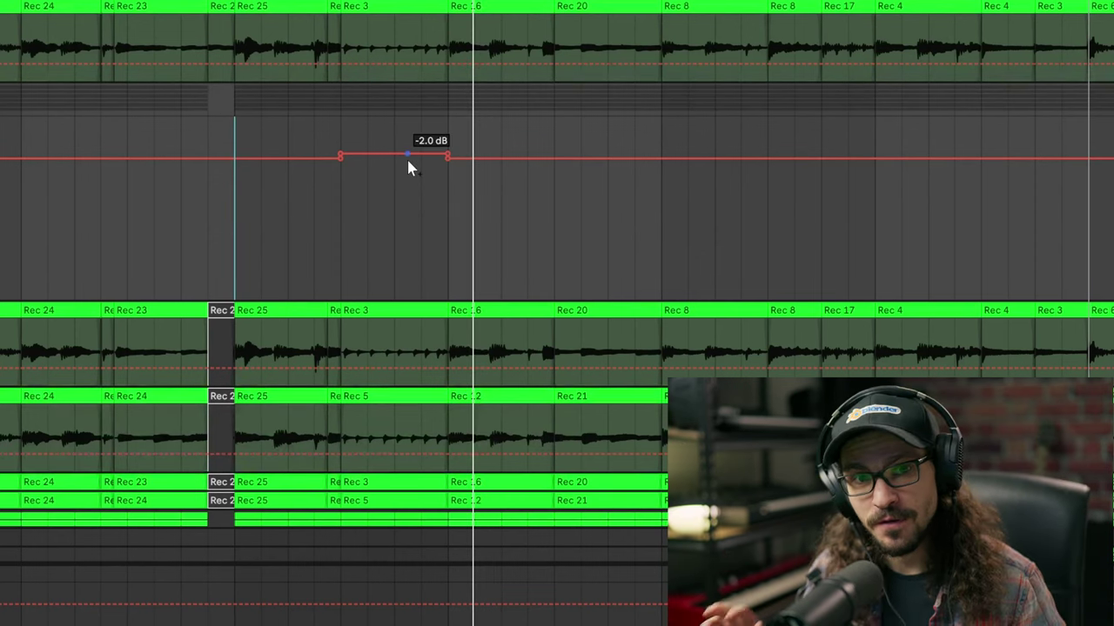
click(340, 205)
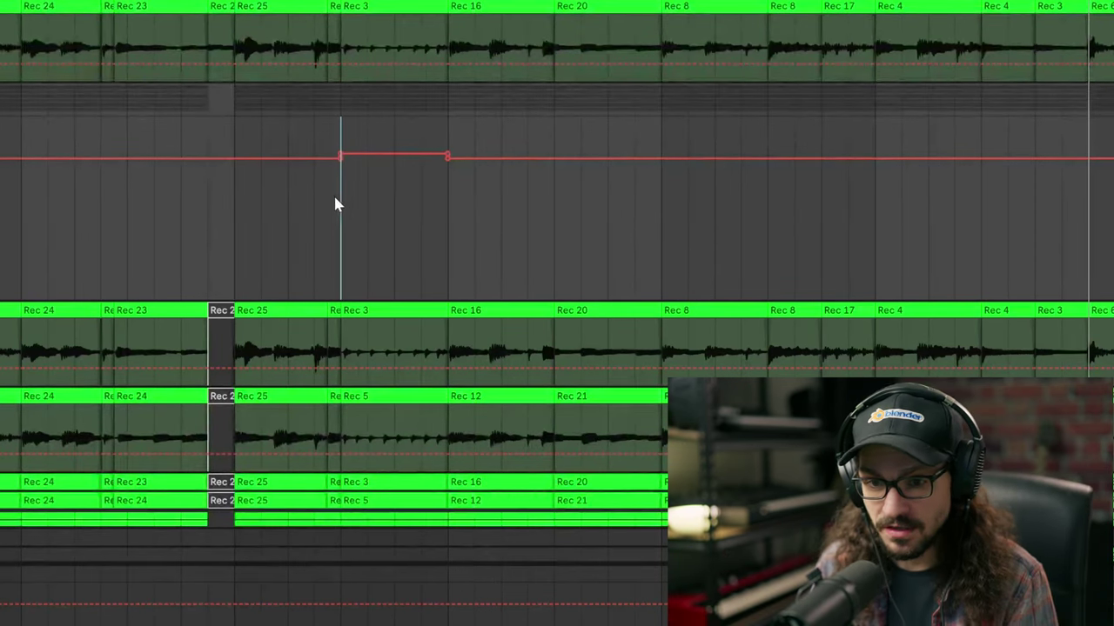
Raise another short section of the guitar volume envelope to about -2 dB.
key(plus)
key(plus)
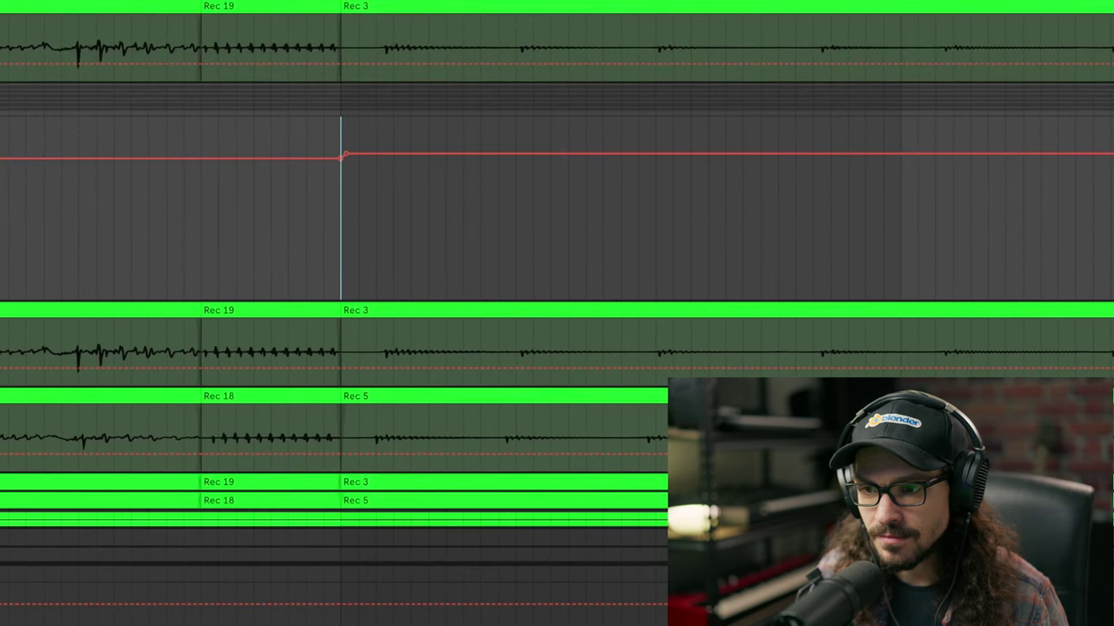
scroll(609, 201, right, 5)
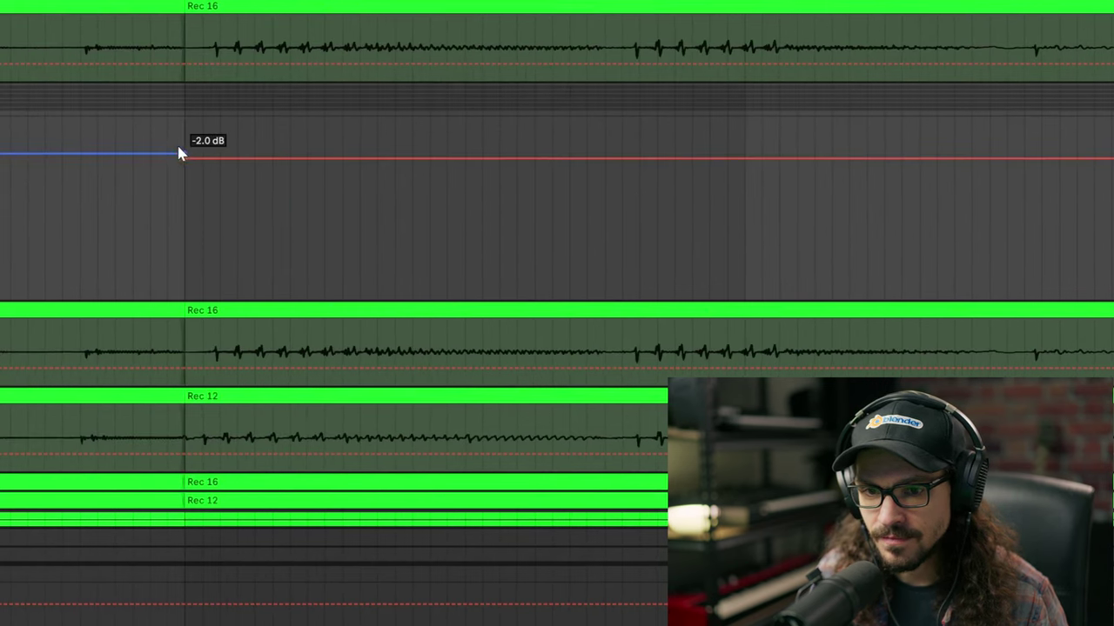
click(107, 188)
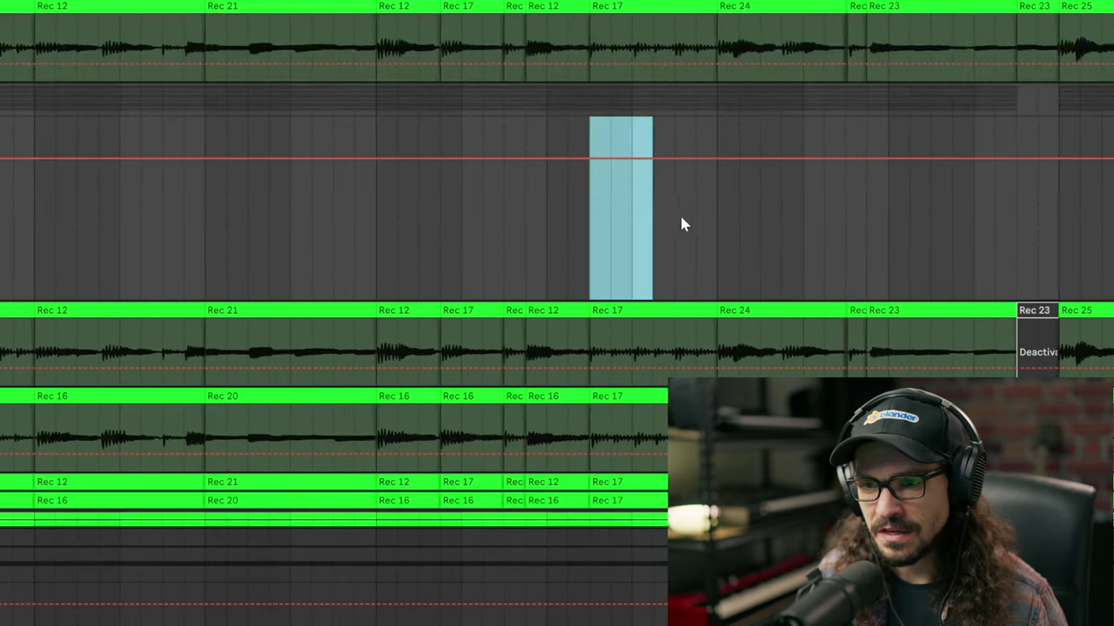
drag(682, 224, 592, 219)
drag(652, 163, 649, 161)
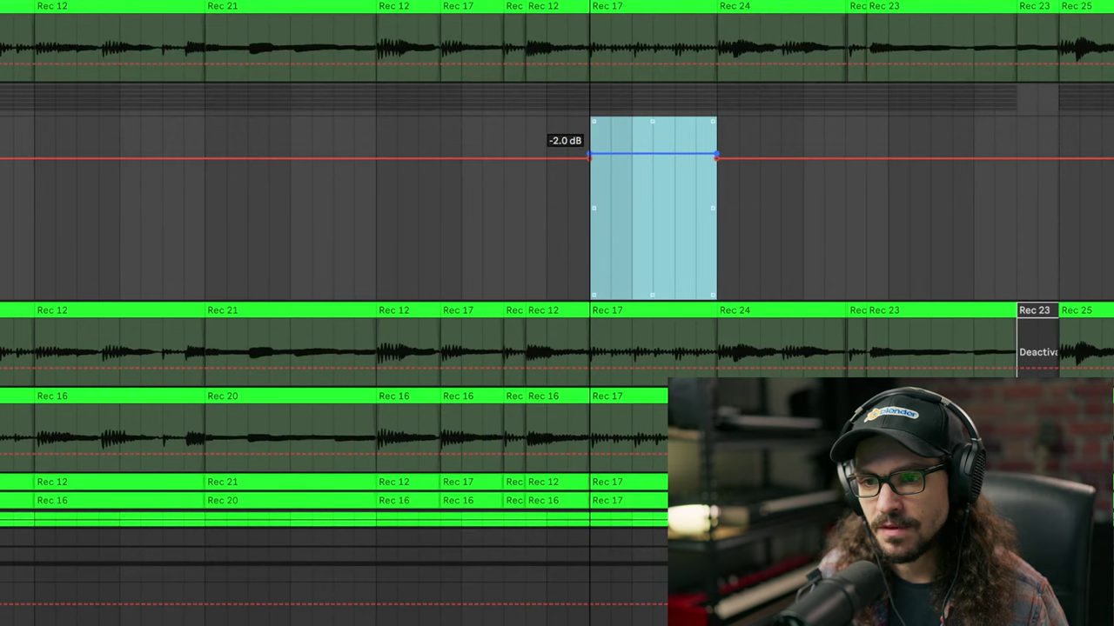
Play from the song start to check the boosts and mark the next section.
key(Home)
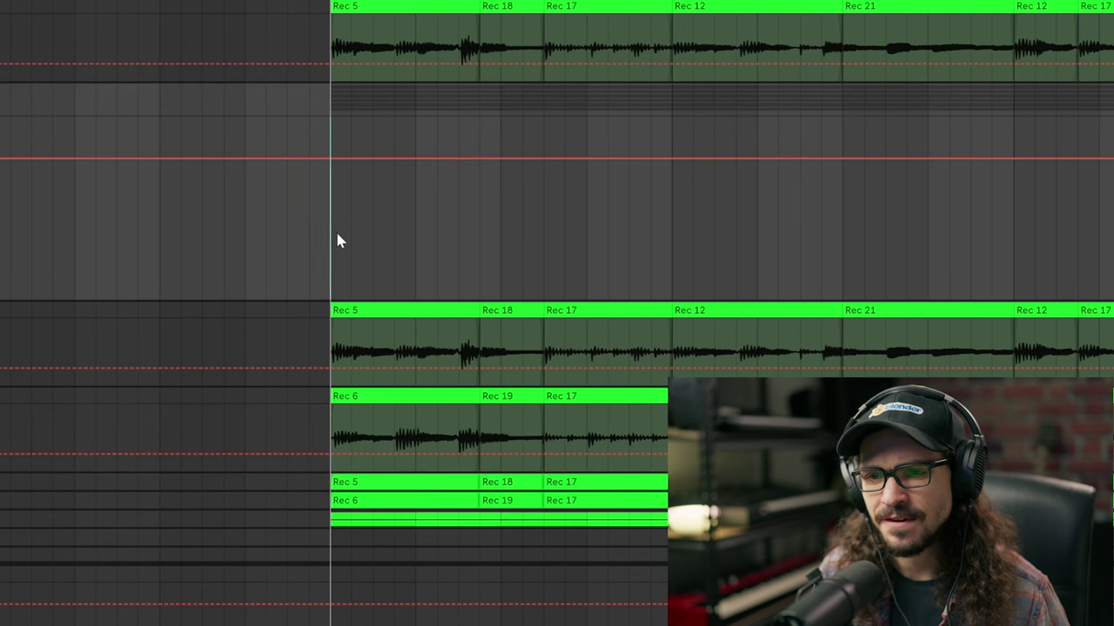
key(space)
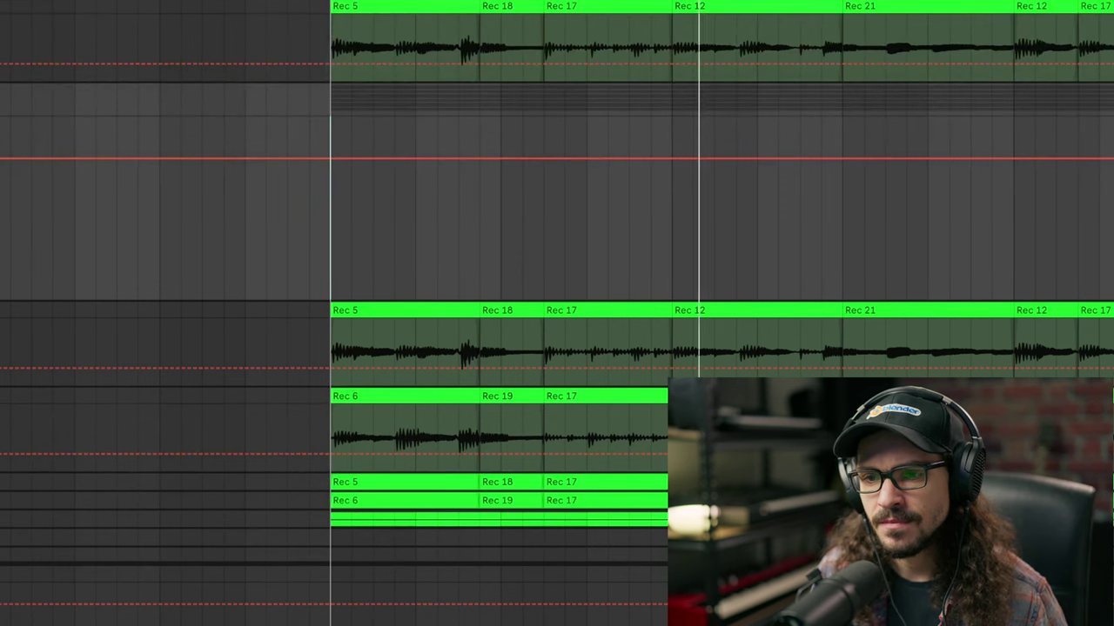
drag(541, 205, 666, 195)
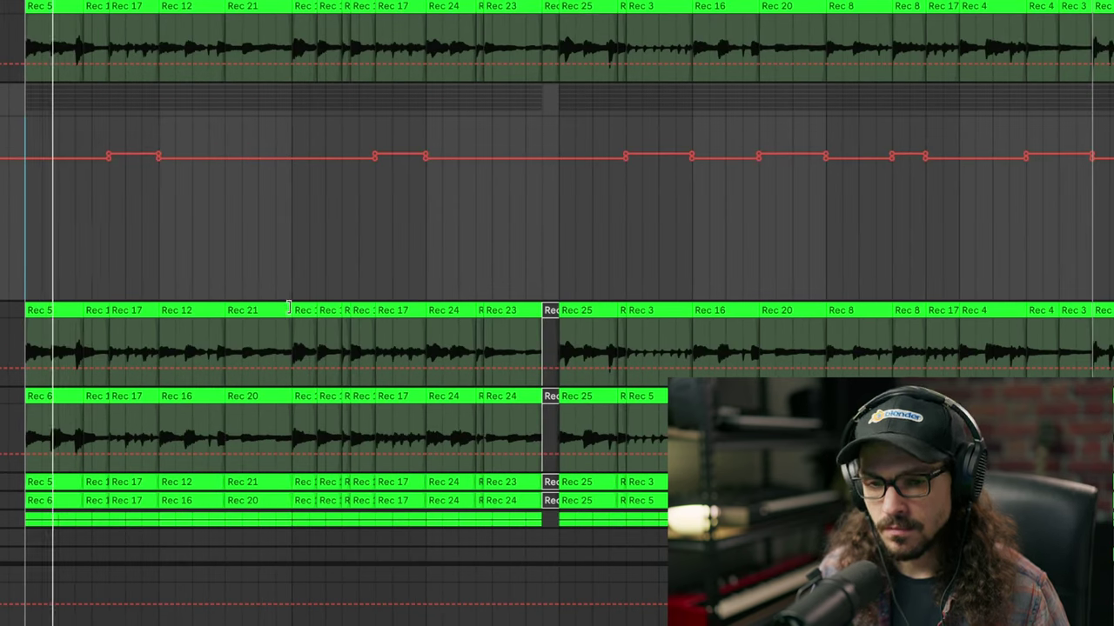